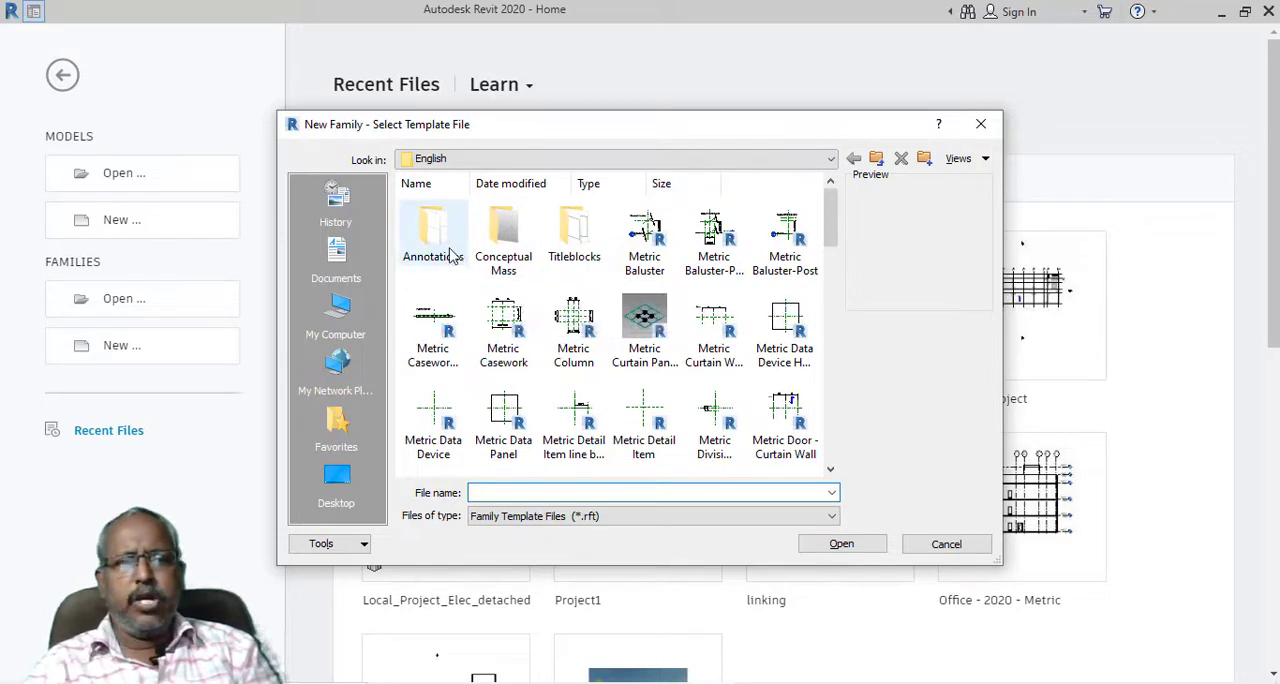
Create a new family from the Metric Generic Tag template in the Annotations folder
double_click(460, 260)
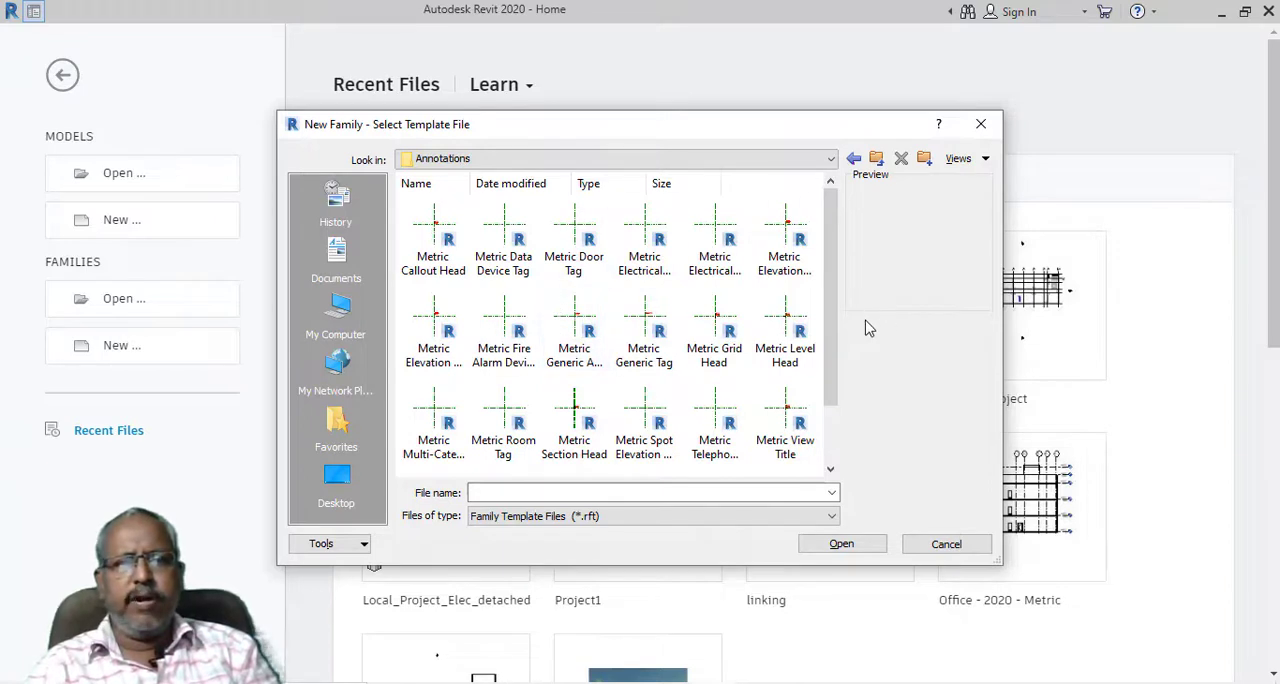
click(655, 360)
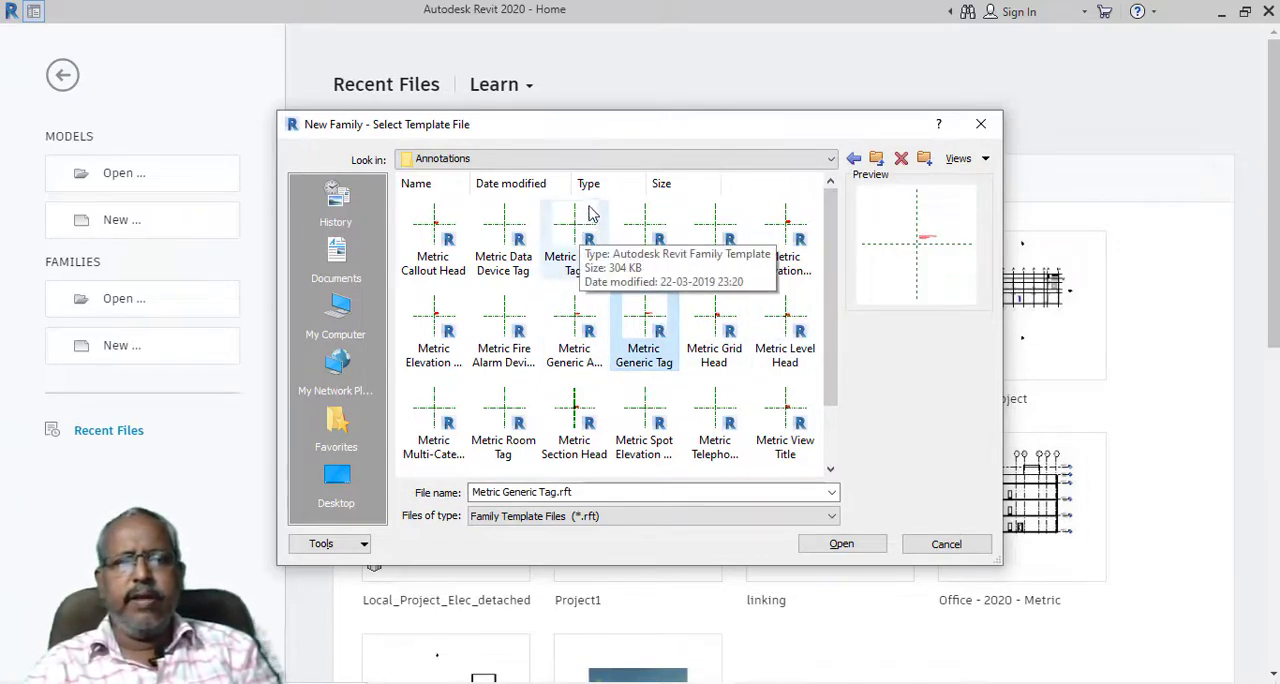
drag(631, 118, 622, 84)
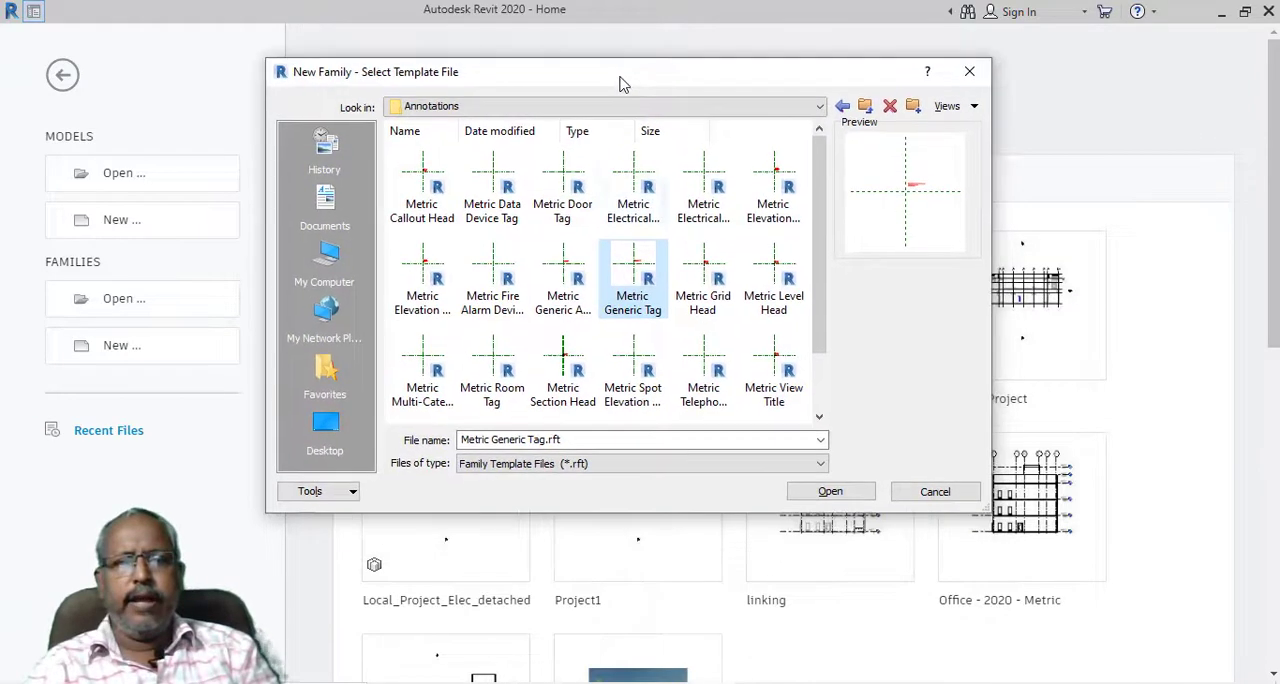
click(835, 491)
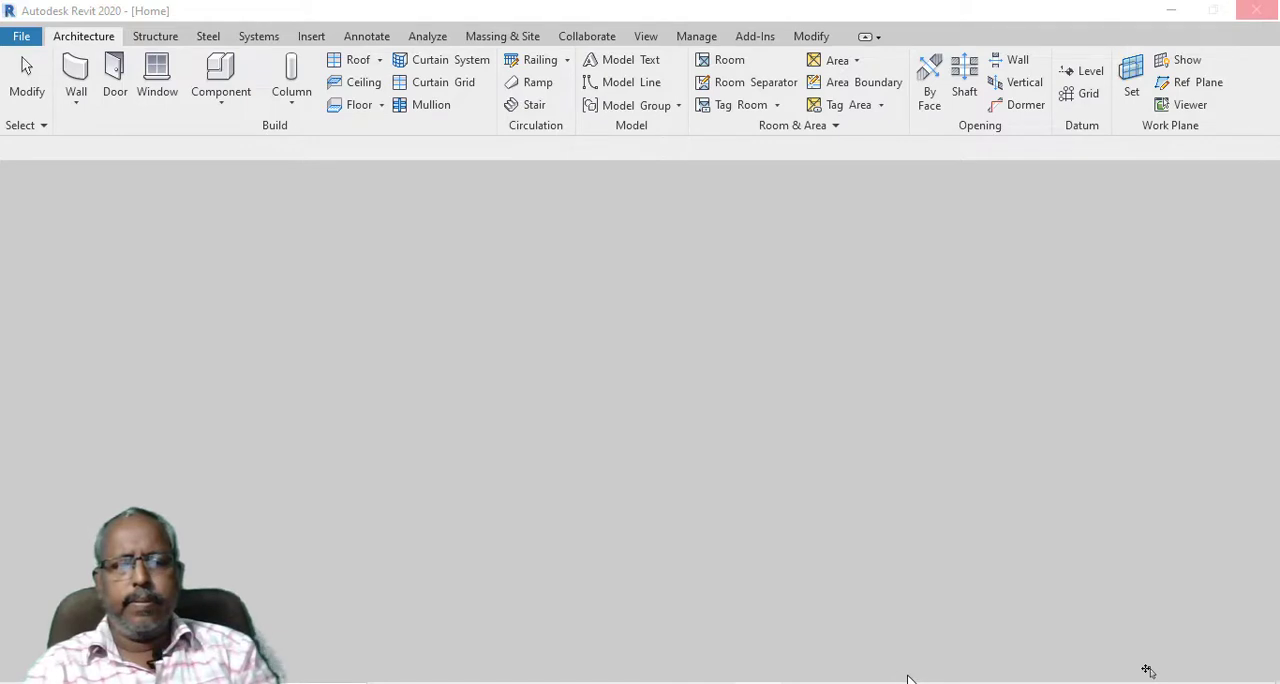
Delete the template's instruction note beside the reference plane intersection
scroll(714, 430, up, 5)
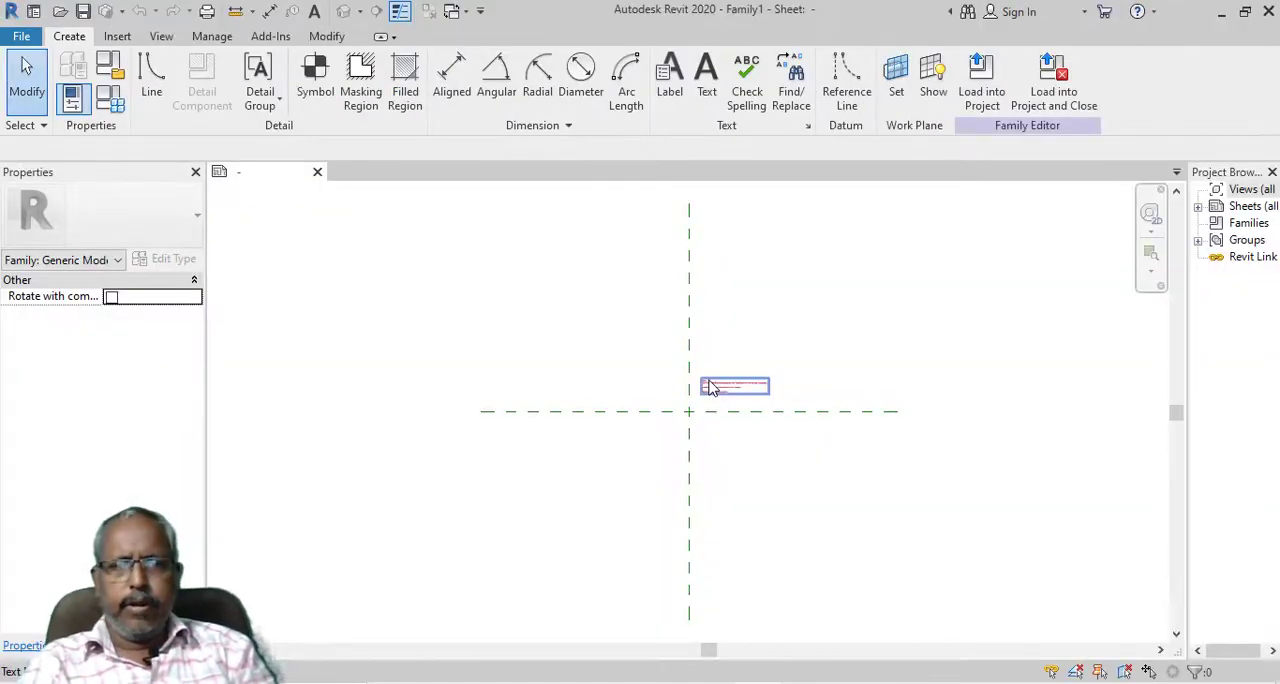
scroll(706, 397, up, 2)
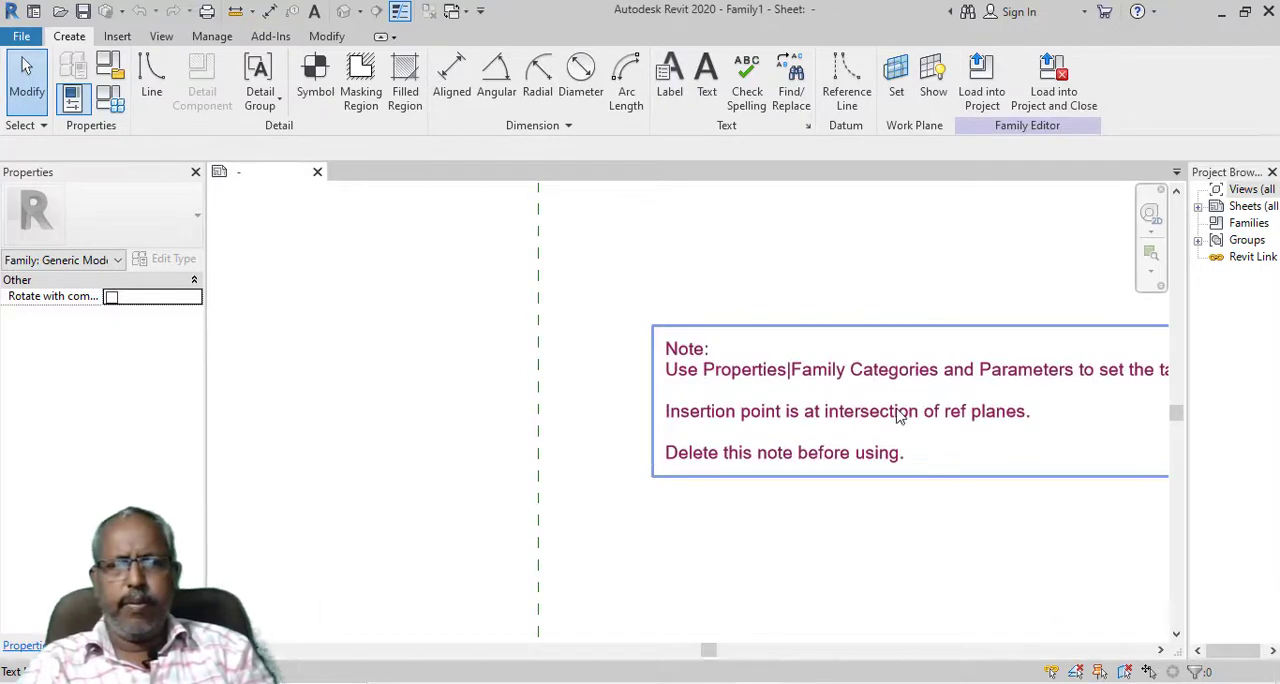
middle_drag(864, 518, 790, 531)
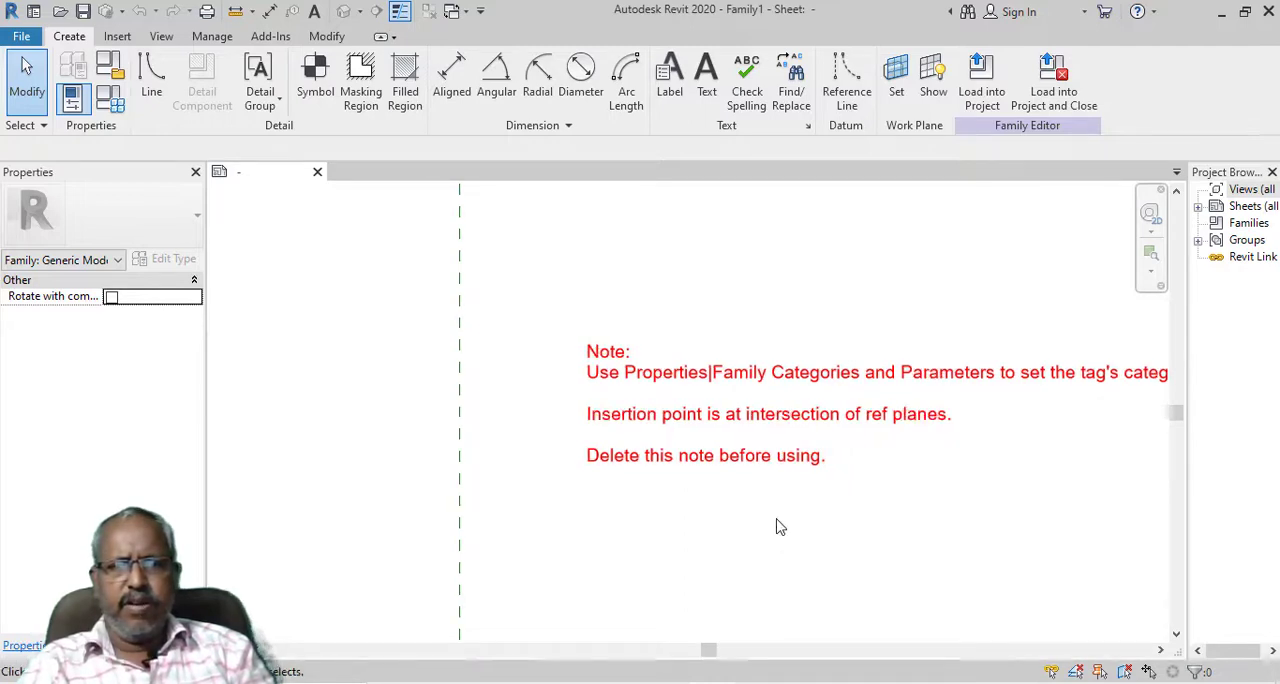
click(812, 472)
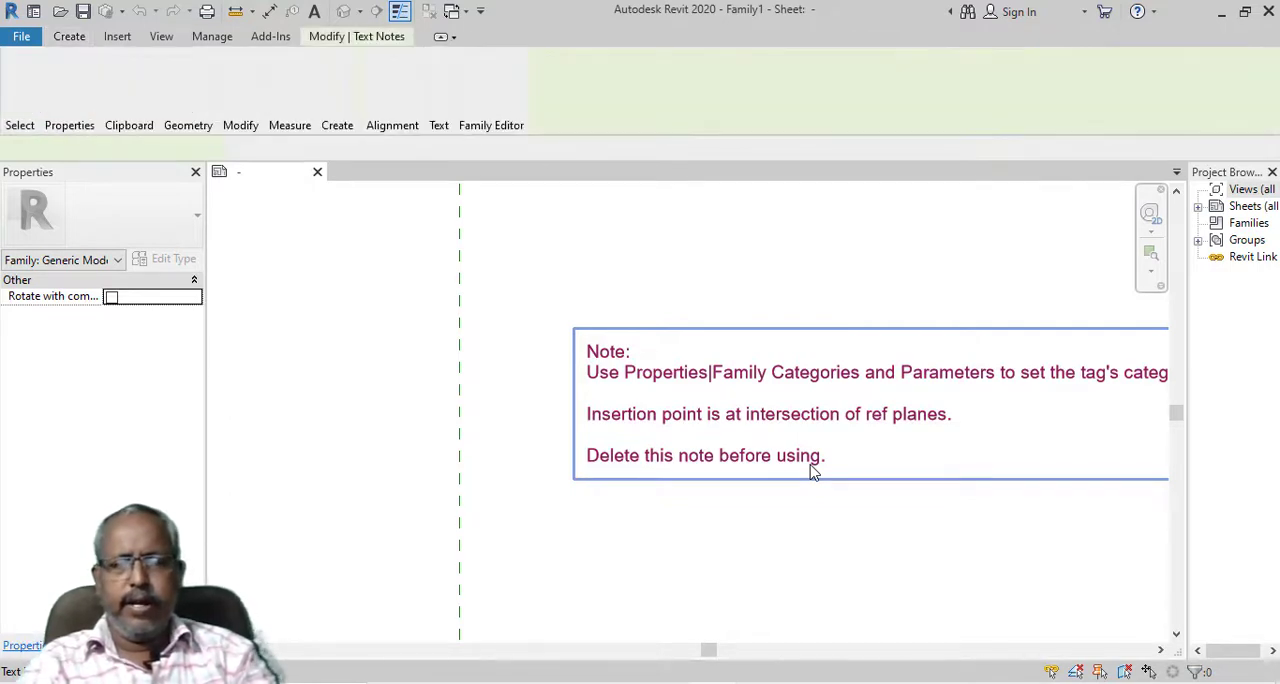
key(Delete)
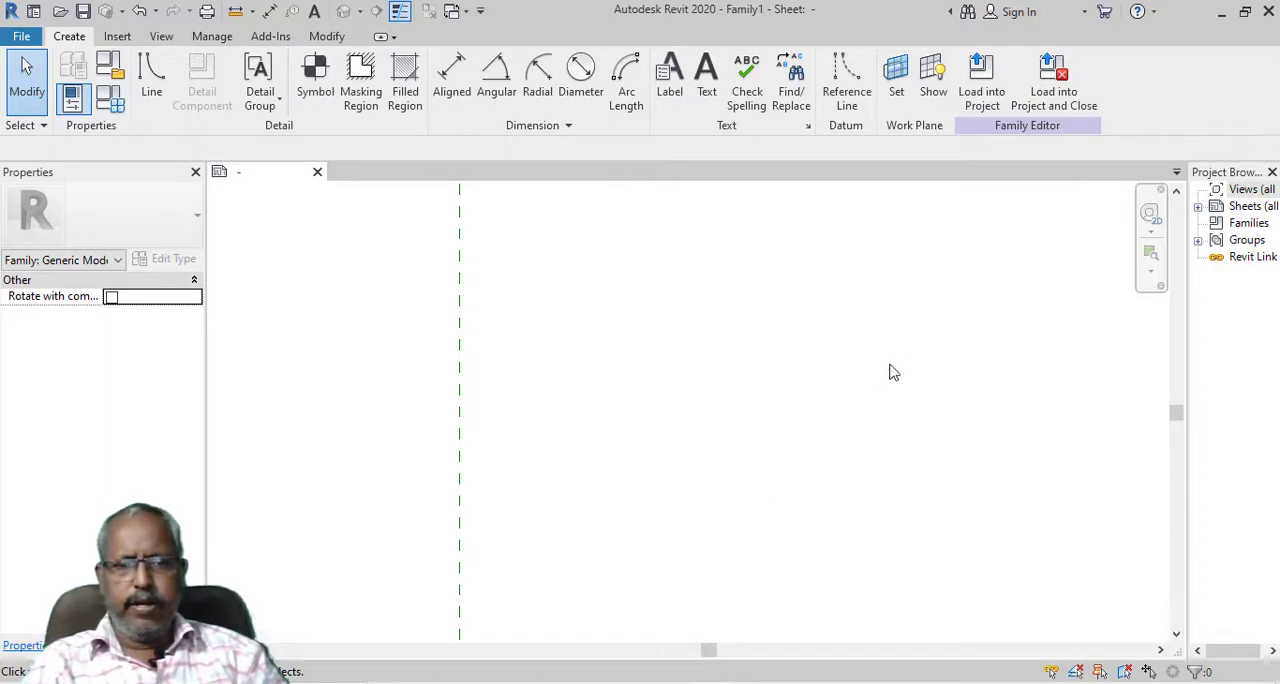
Set the family category to Duct Tags
scroll(794, 443, down, 2)
scroll(577, 591, up, 4)
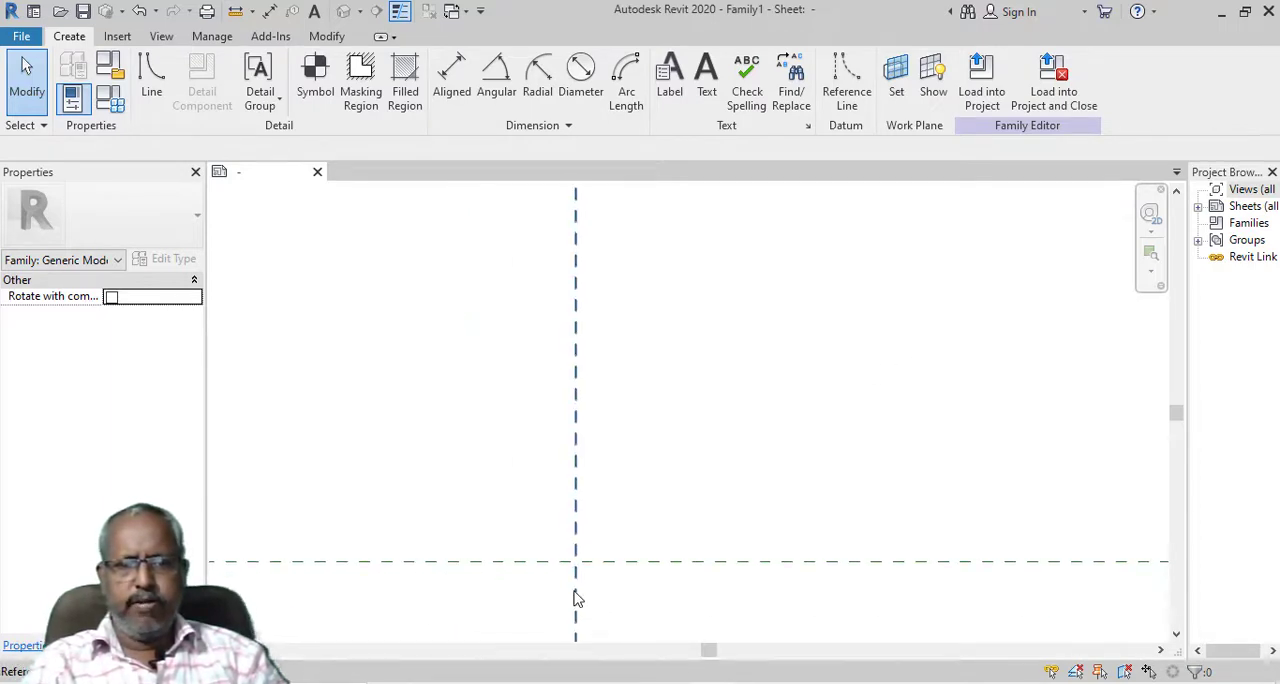
scroll(583, 514, up, 2)
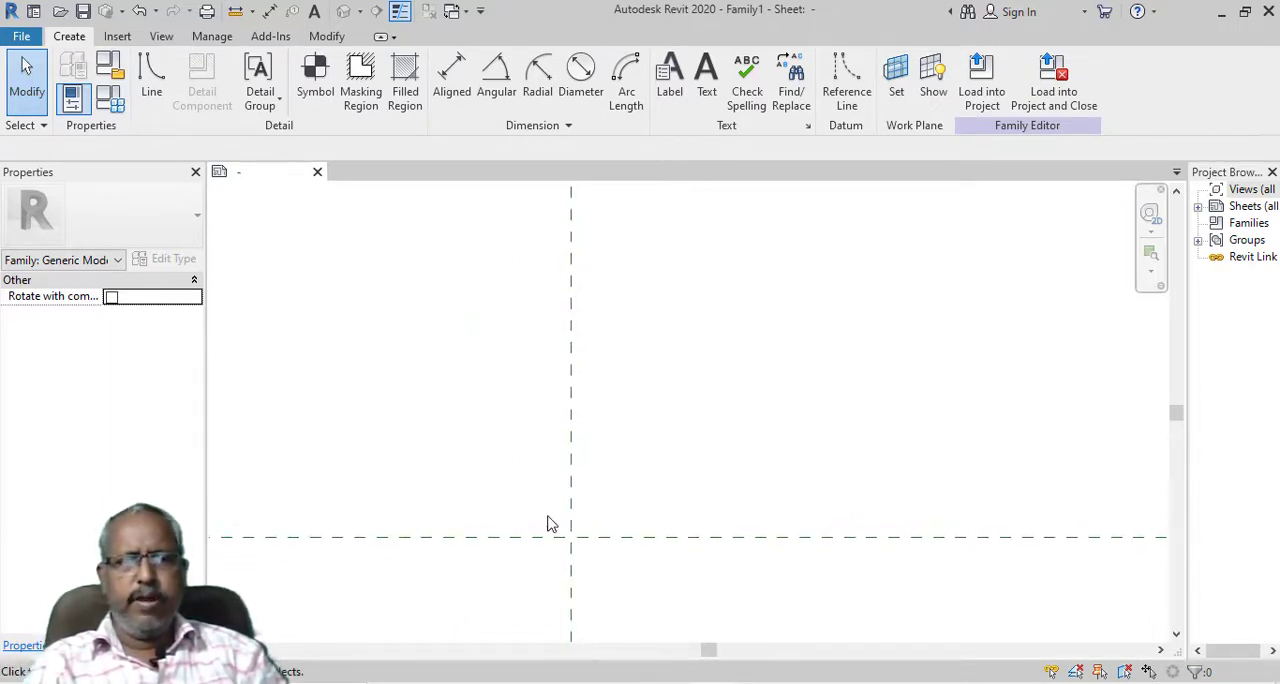
click(113, 67)
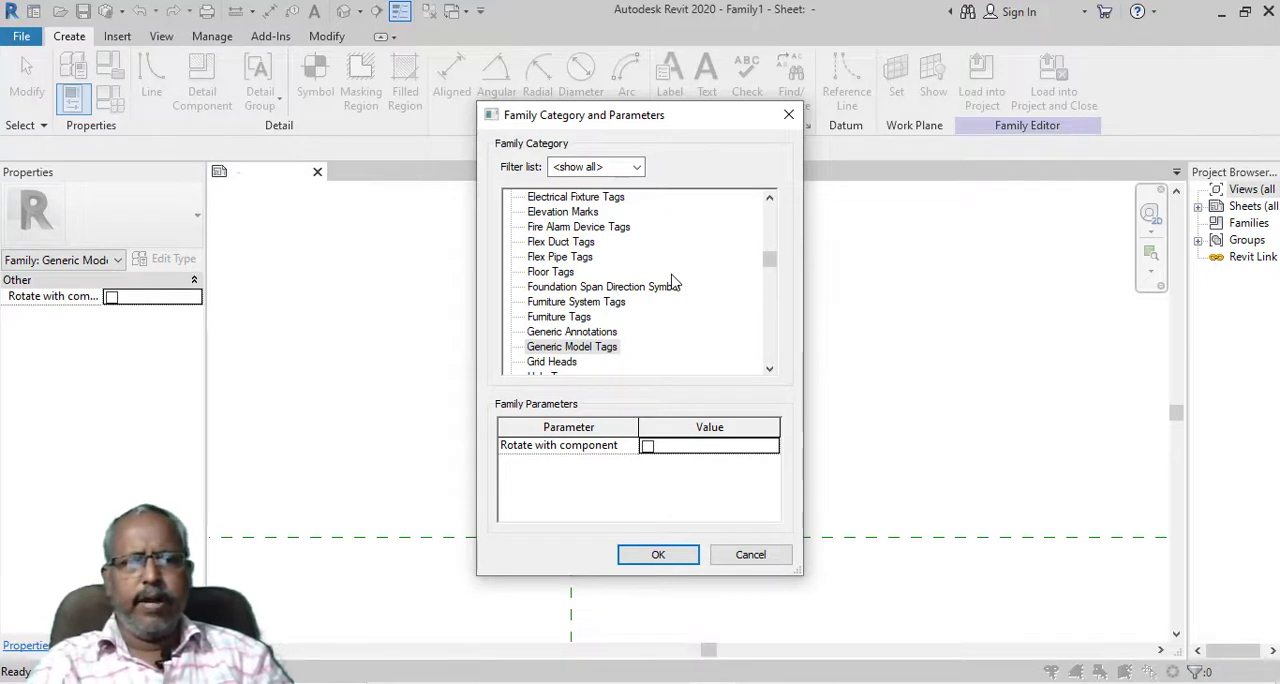
scroll(673, 284, down, 3)
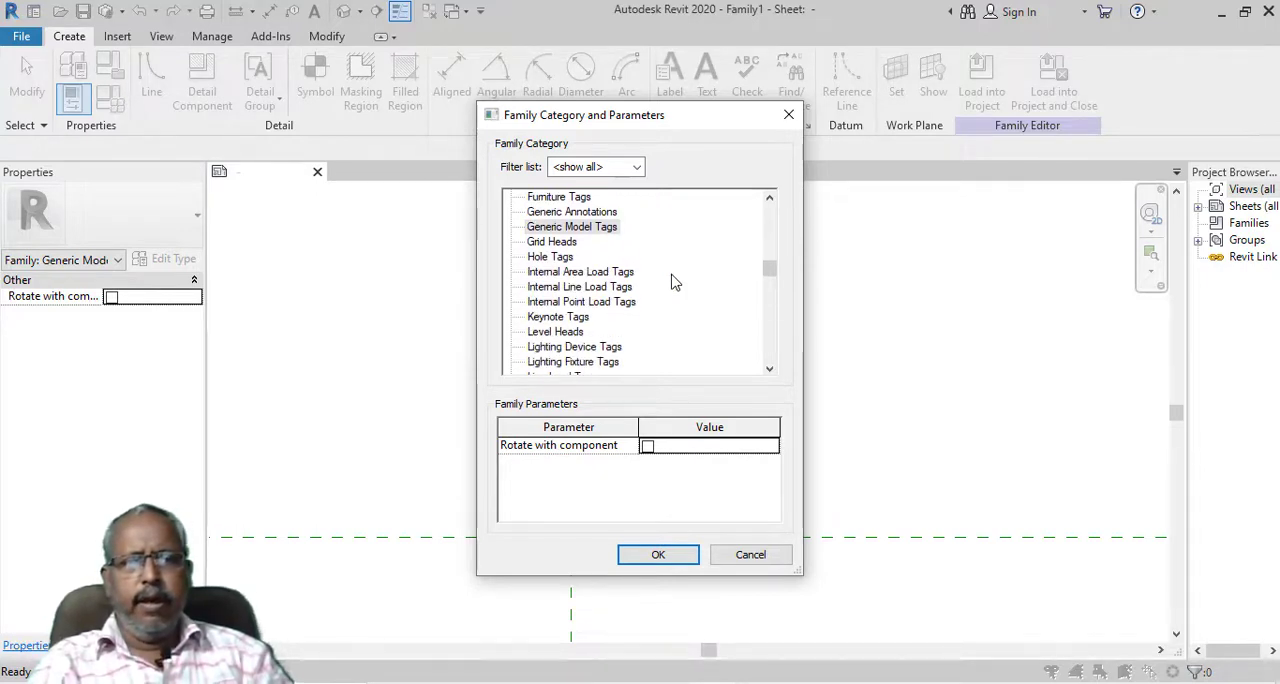
scroll(673, 284, down, 1)
scroll(673, 284, down, 2)
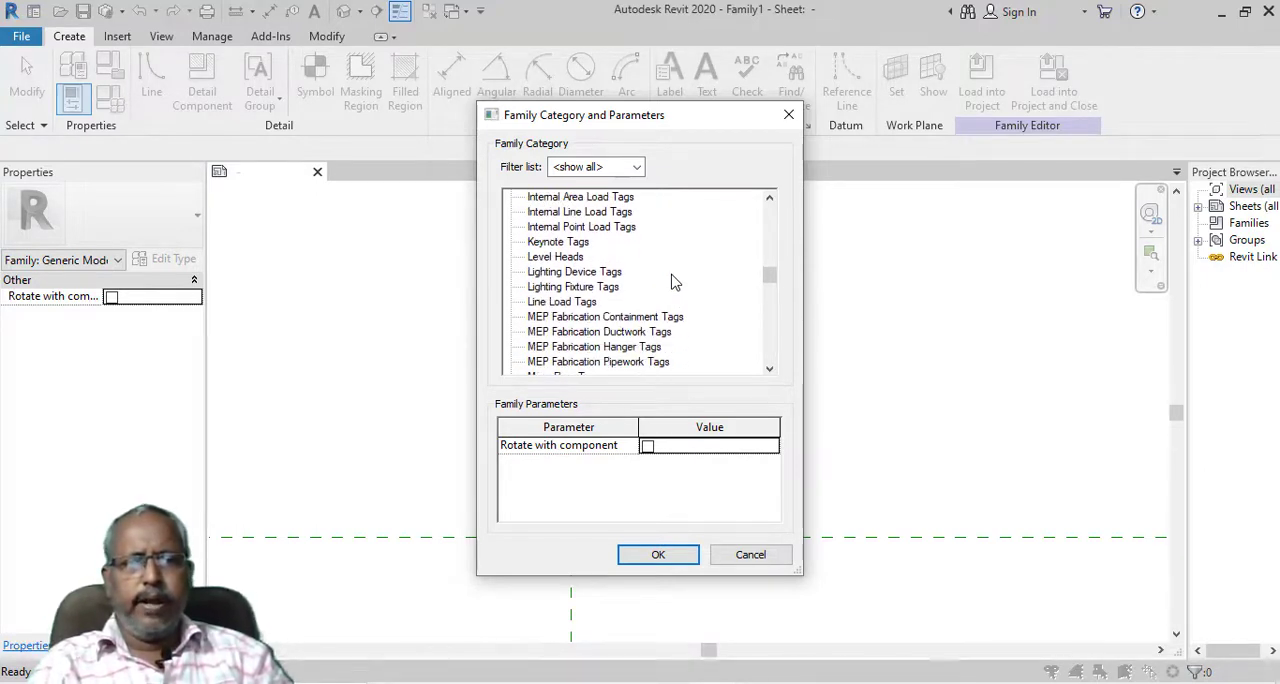
scroll(673, 284, down, 1)
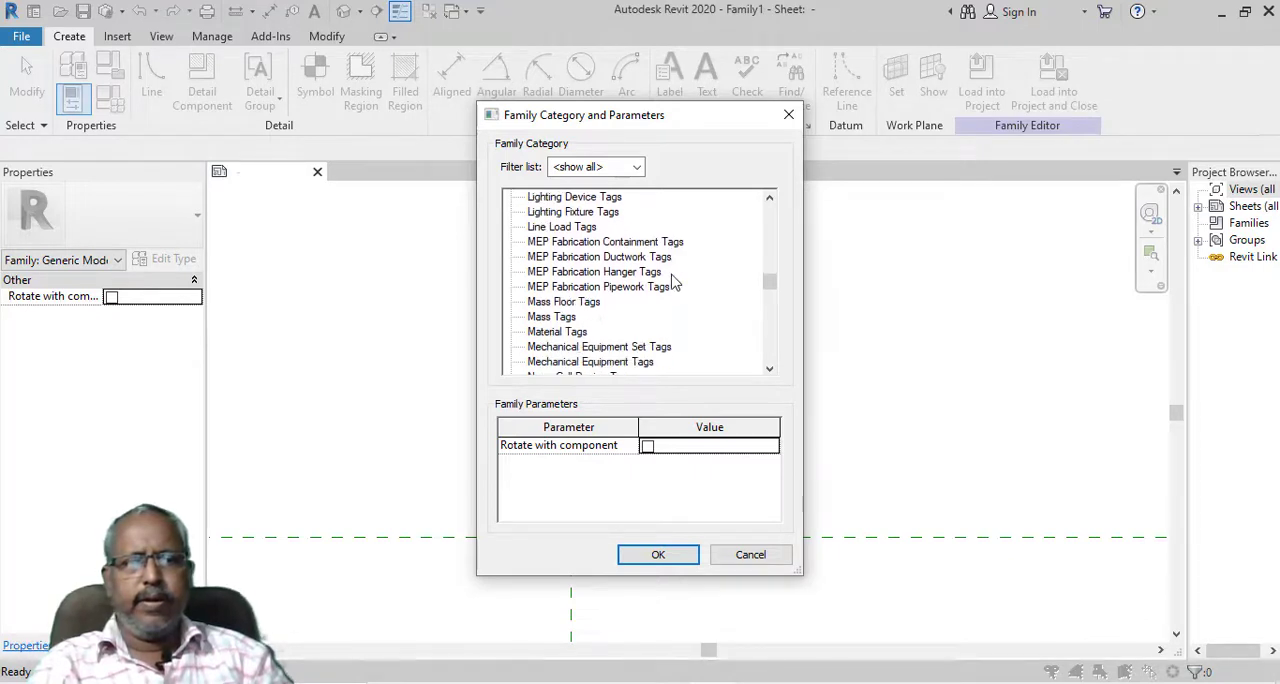
scroll(673, 284, down, 2)
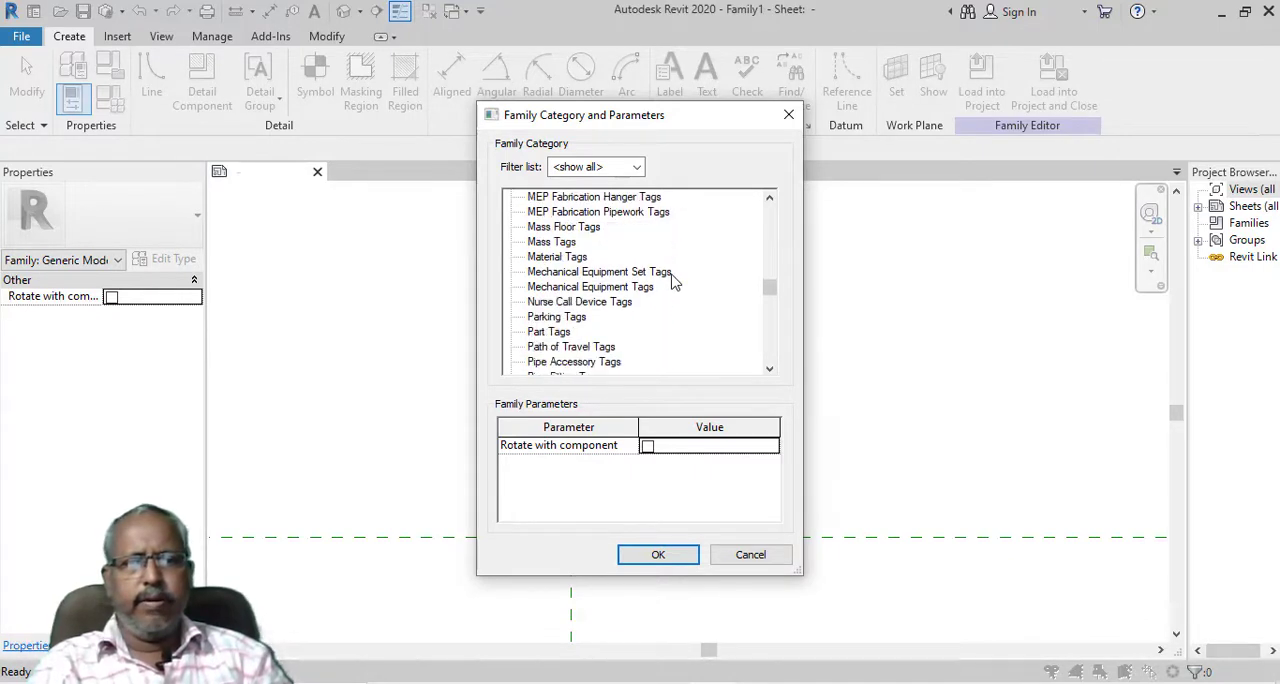
scroll(673, 284, down, 5)
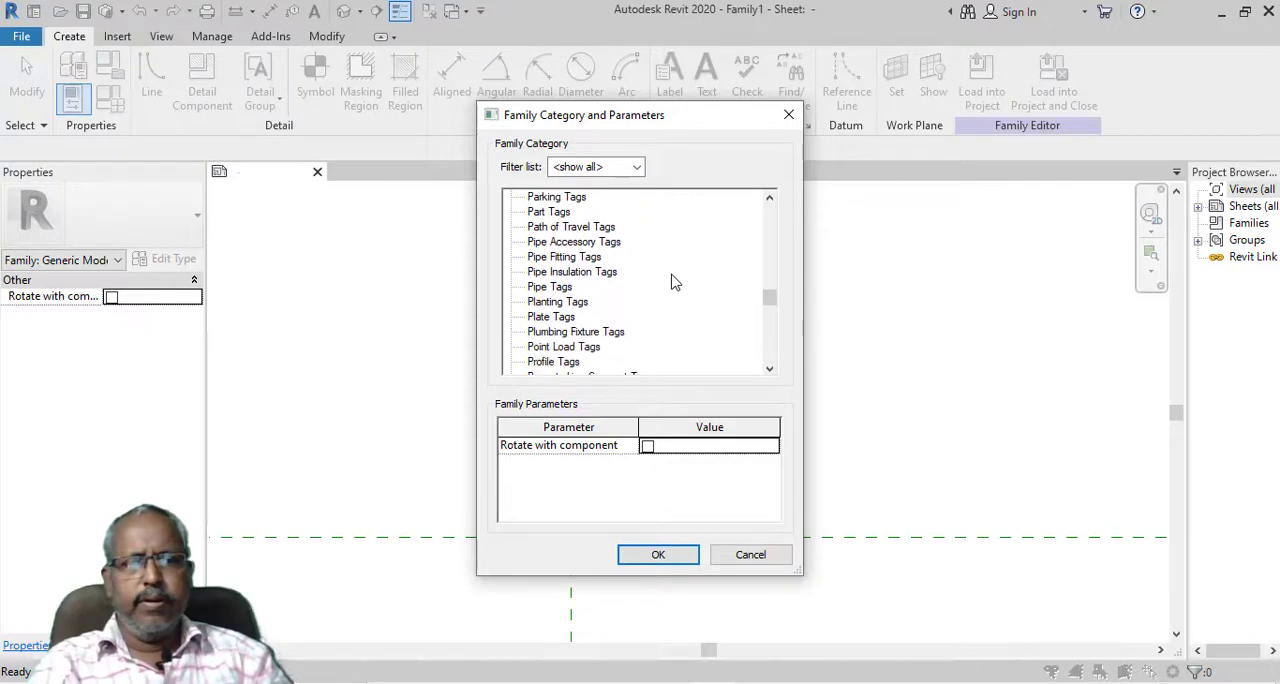
scroll(673, 284, up, 8)
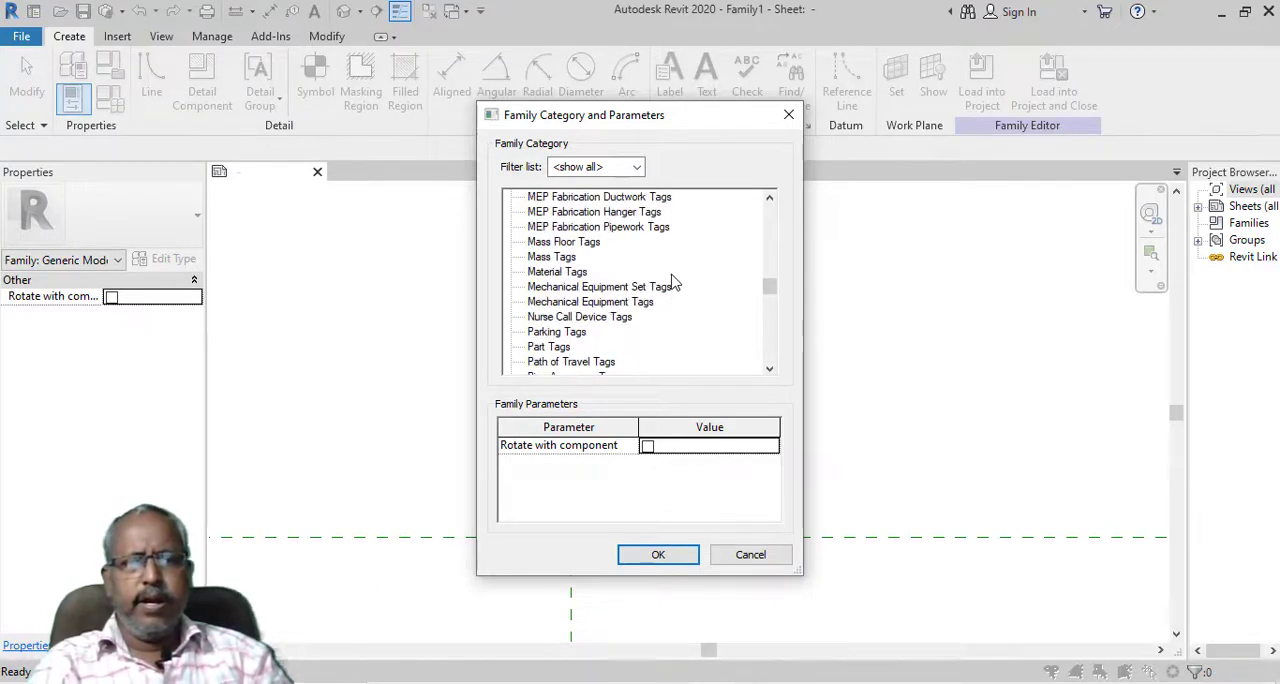
scroll(673, 284, up, 4)
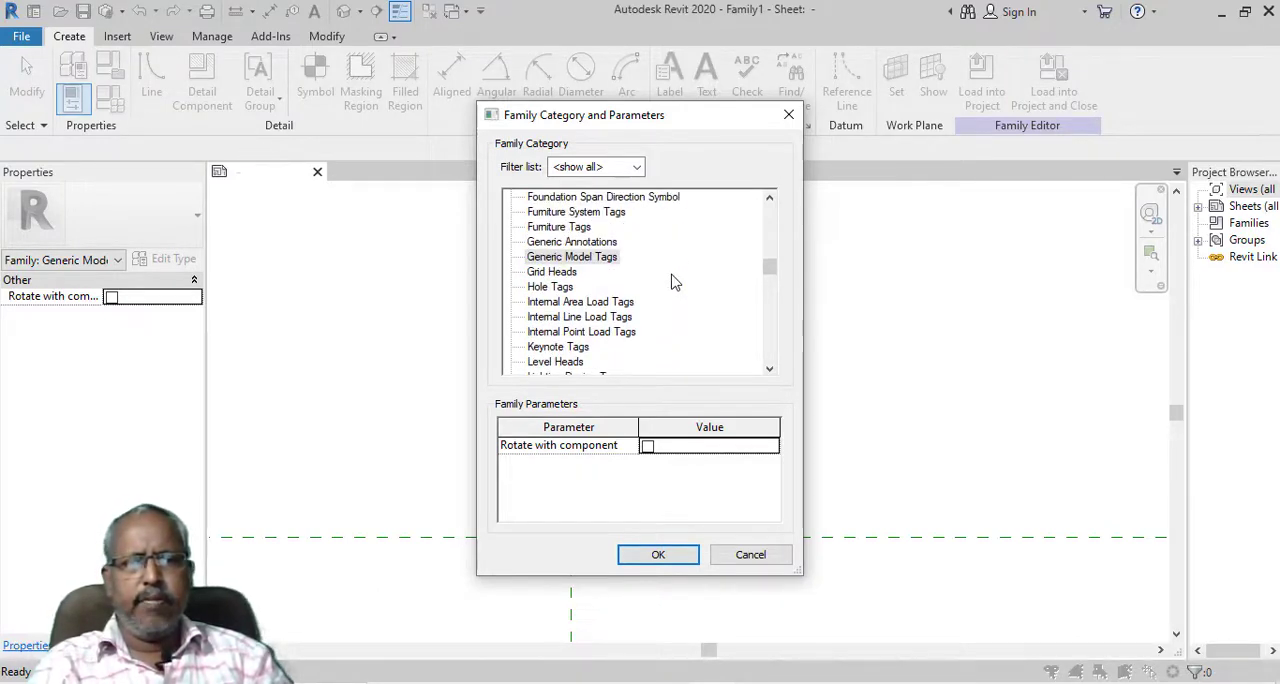
scroll(673, 284, up, 3)
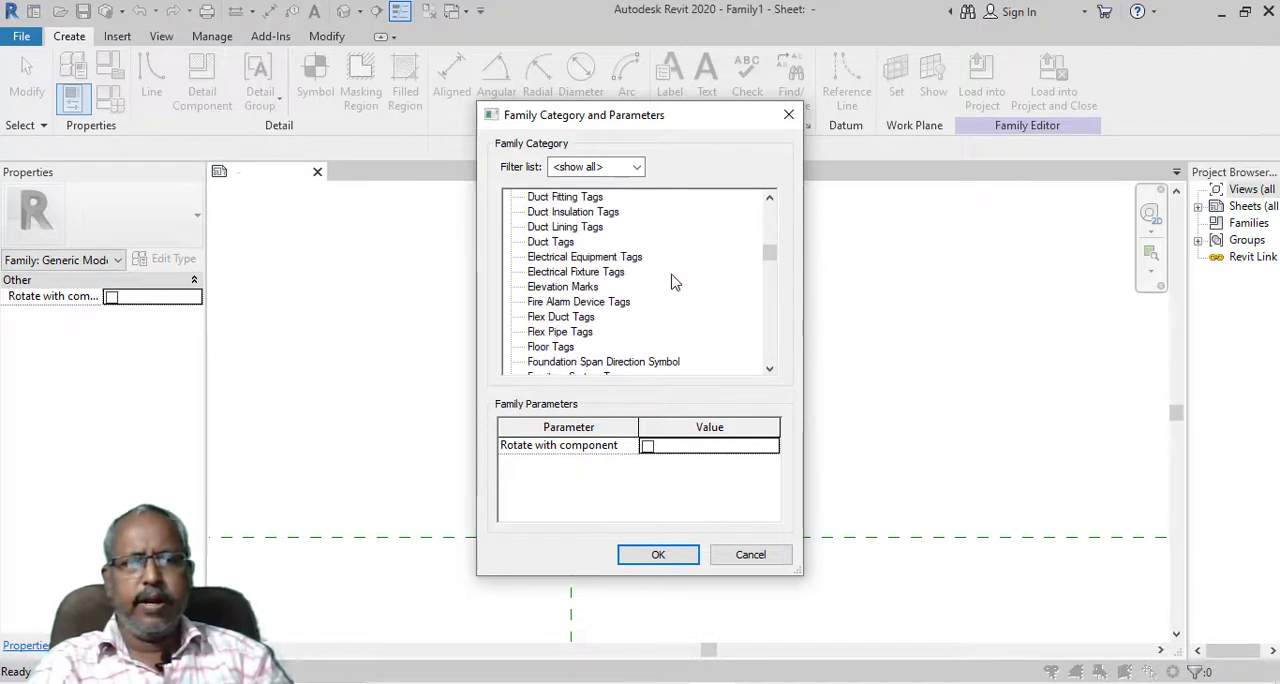
scroll(673, 284, up, 1)
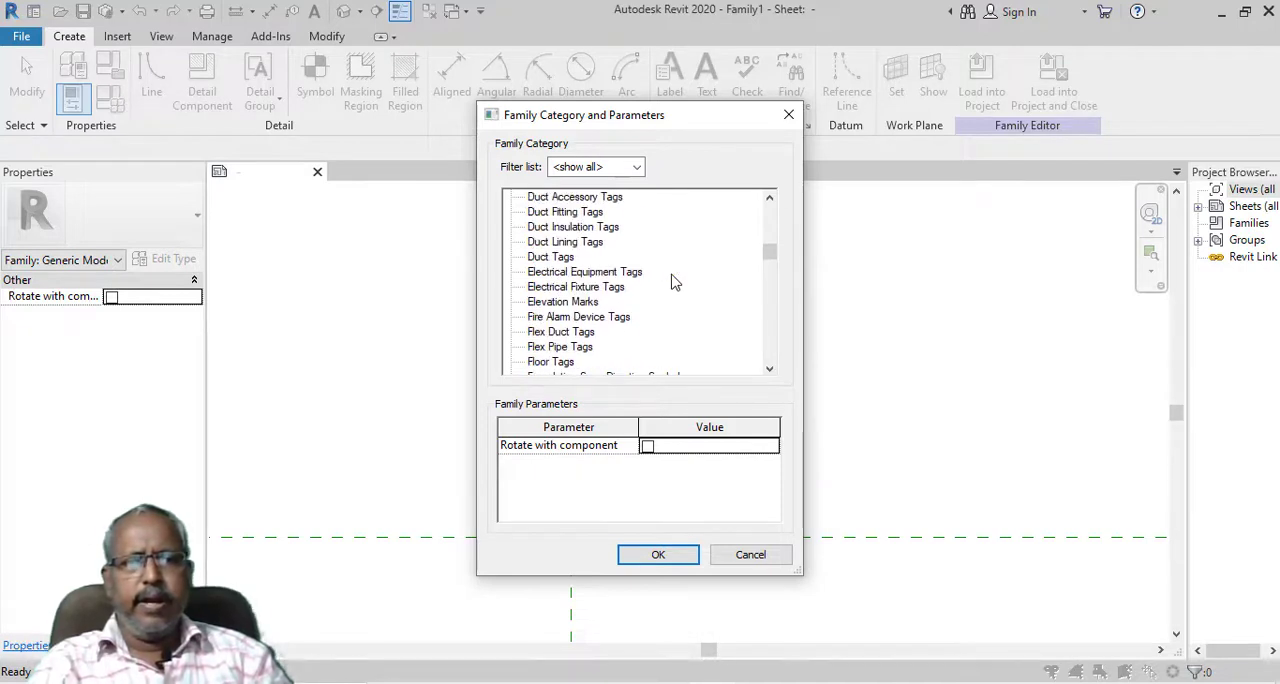
click(562, 258)
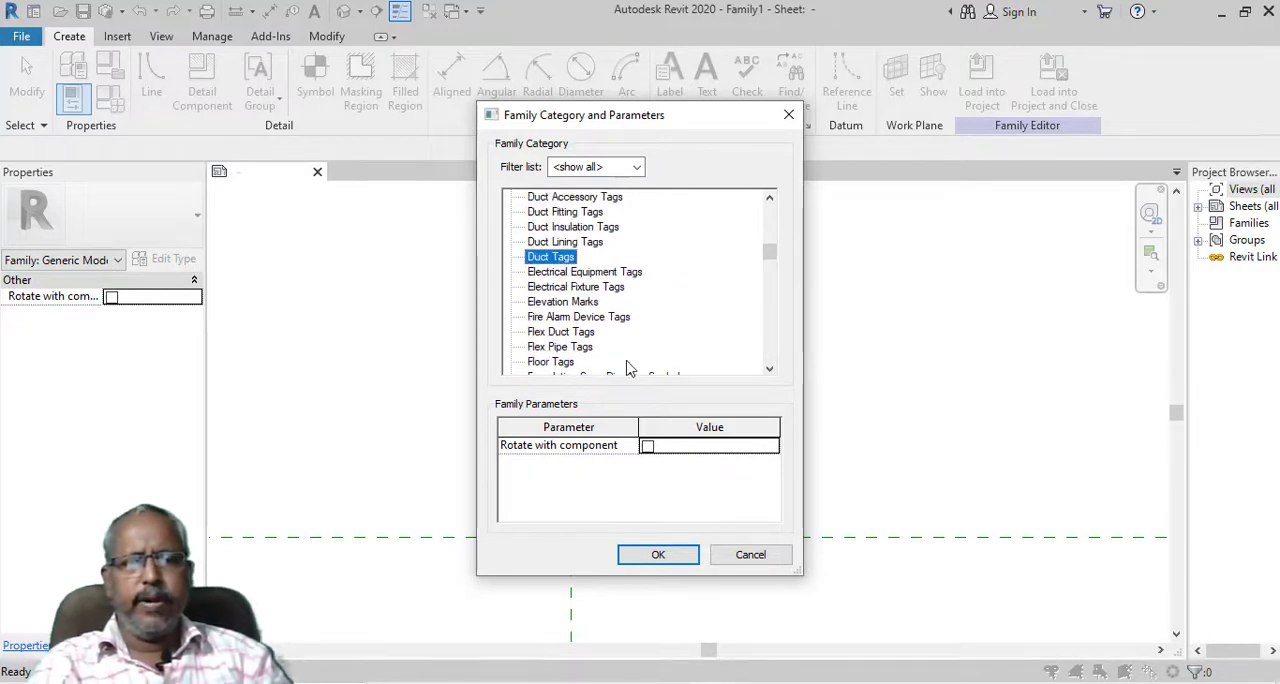
click(656, 555)
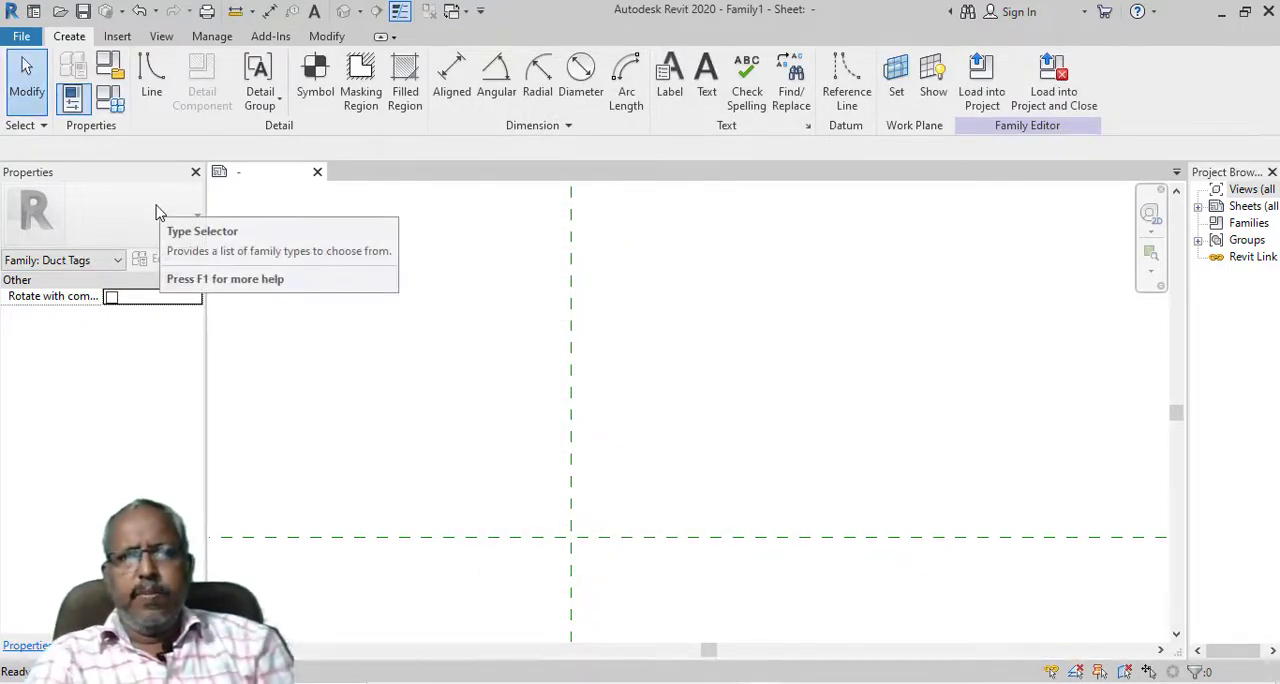
Place a 3mm label near the reference plane intersection and add the Type Name parameter to it
click(670, 88)
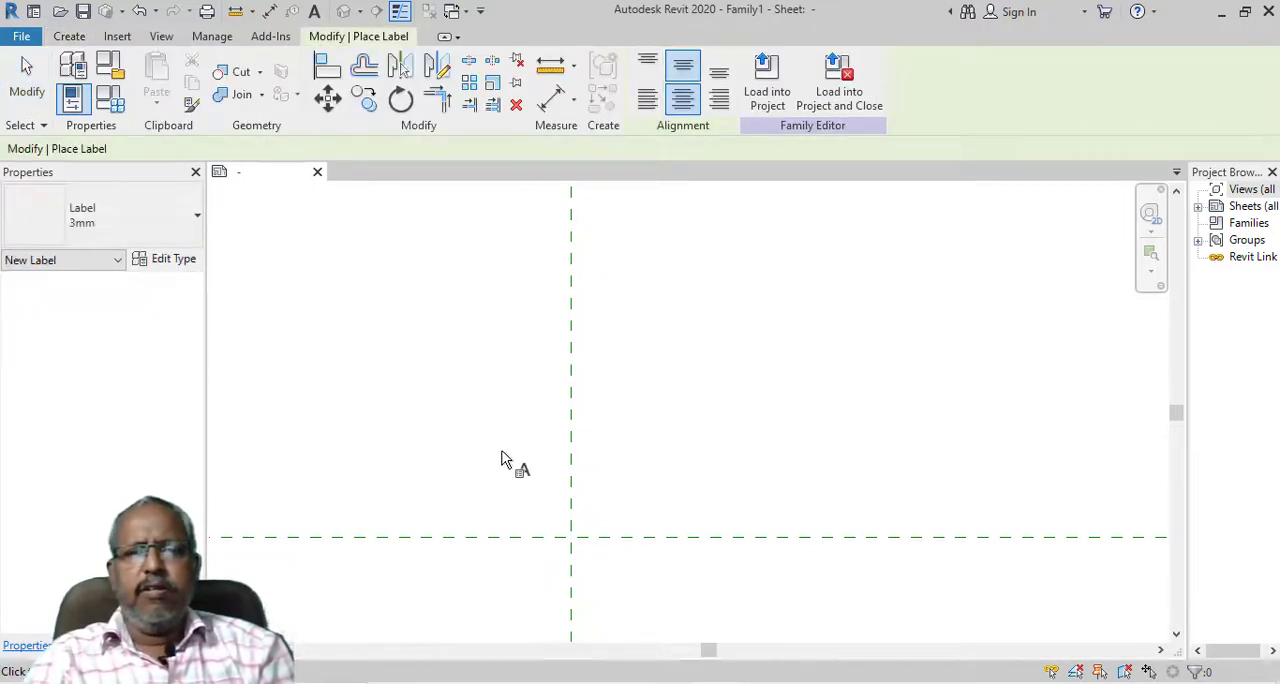
click(554, 465)
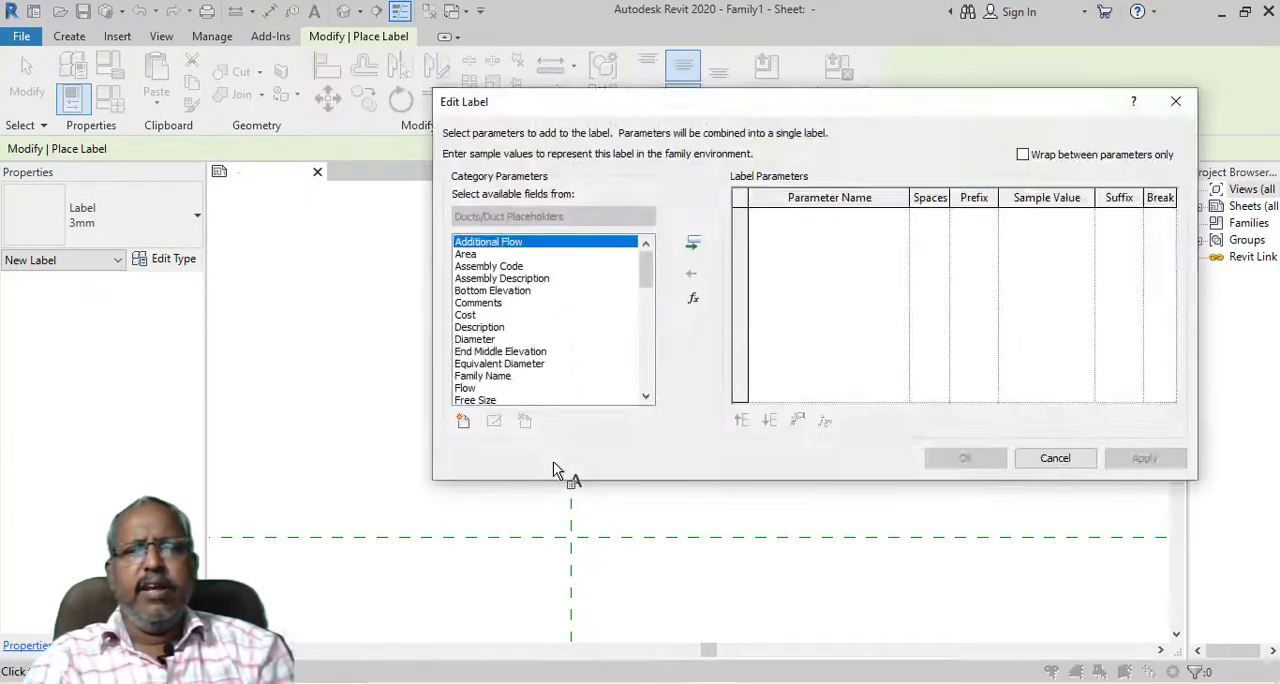
click(497, 316)
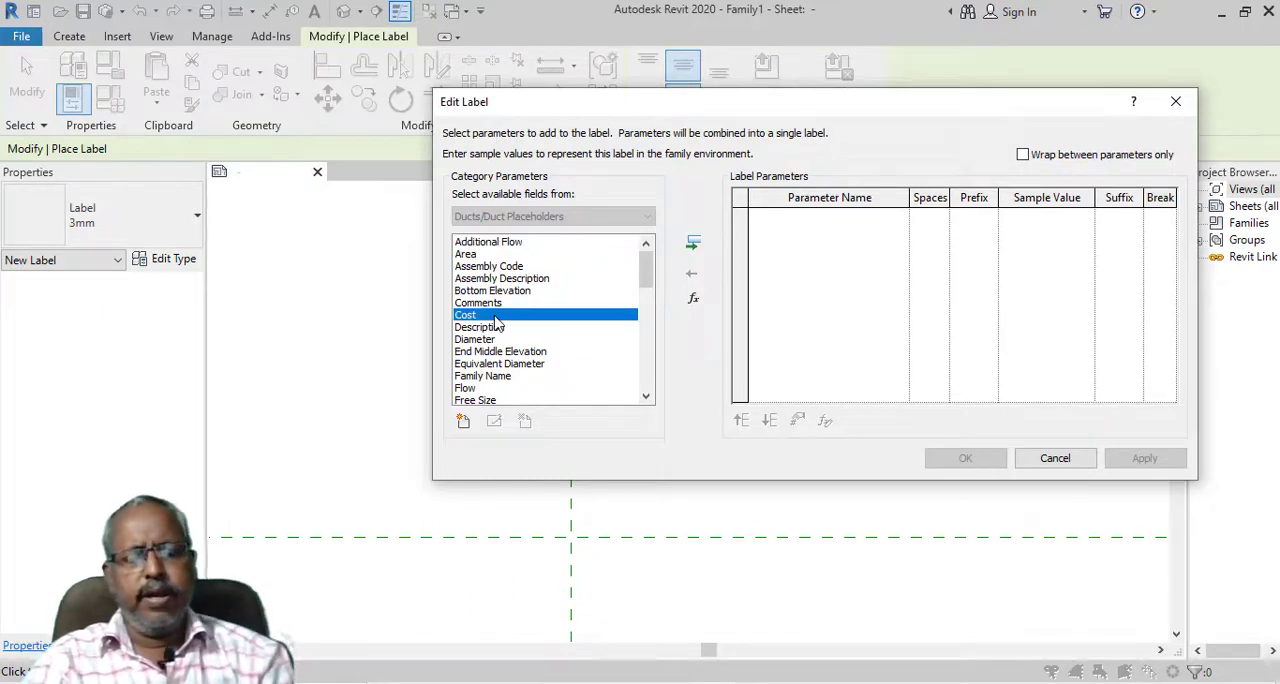
key(t)
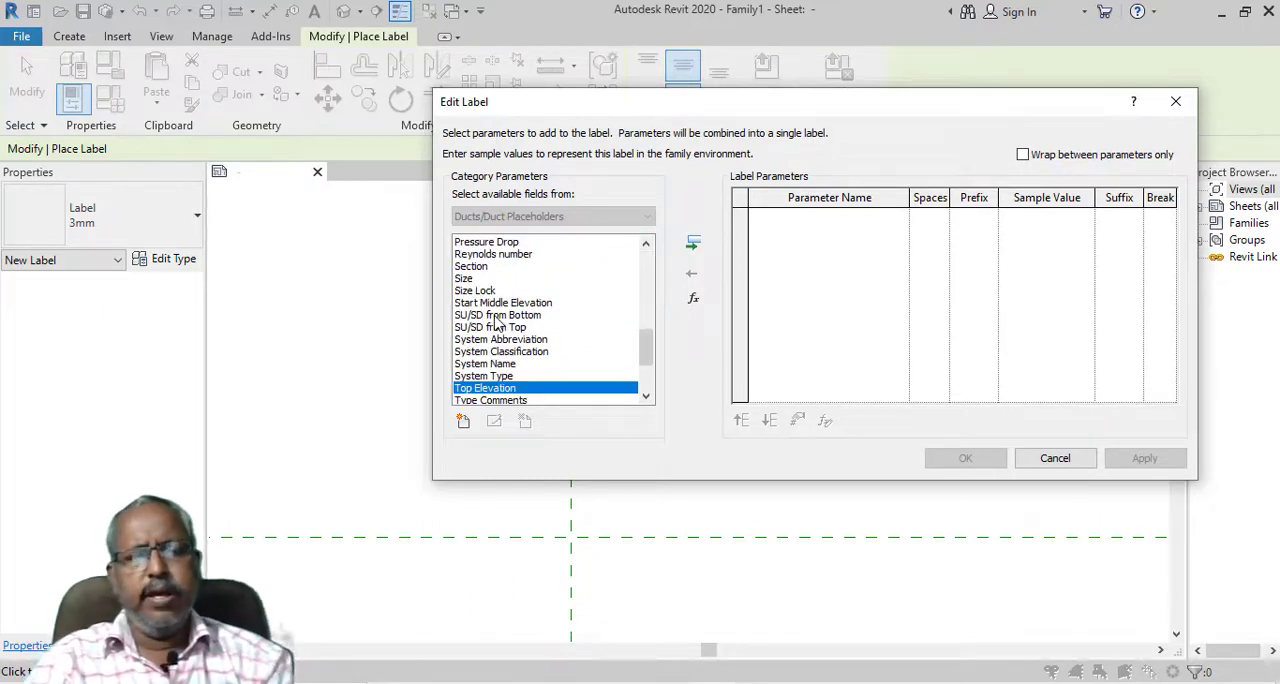
click(645, 396)
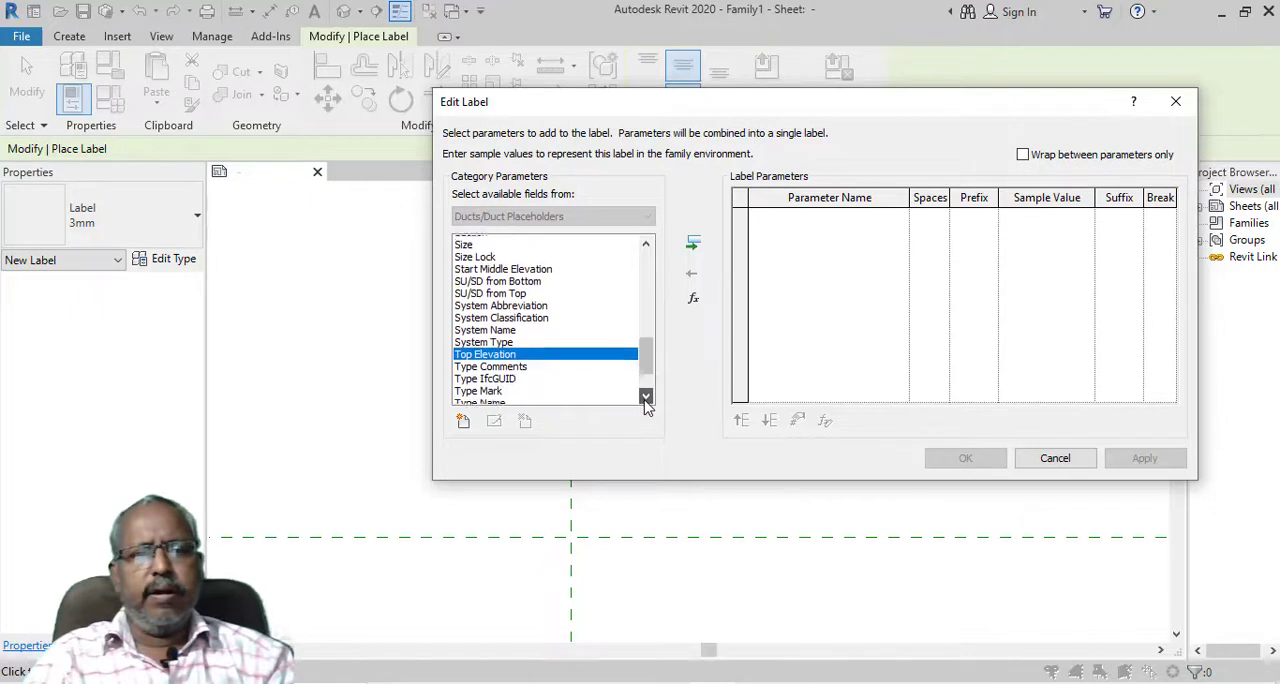
click(645, 397)
click(645, 397)
click(645, 397)
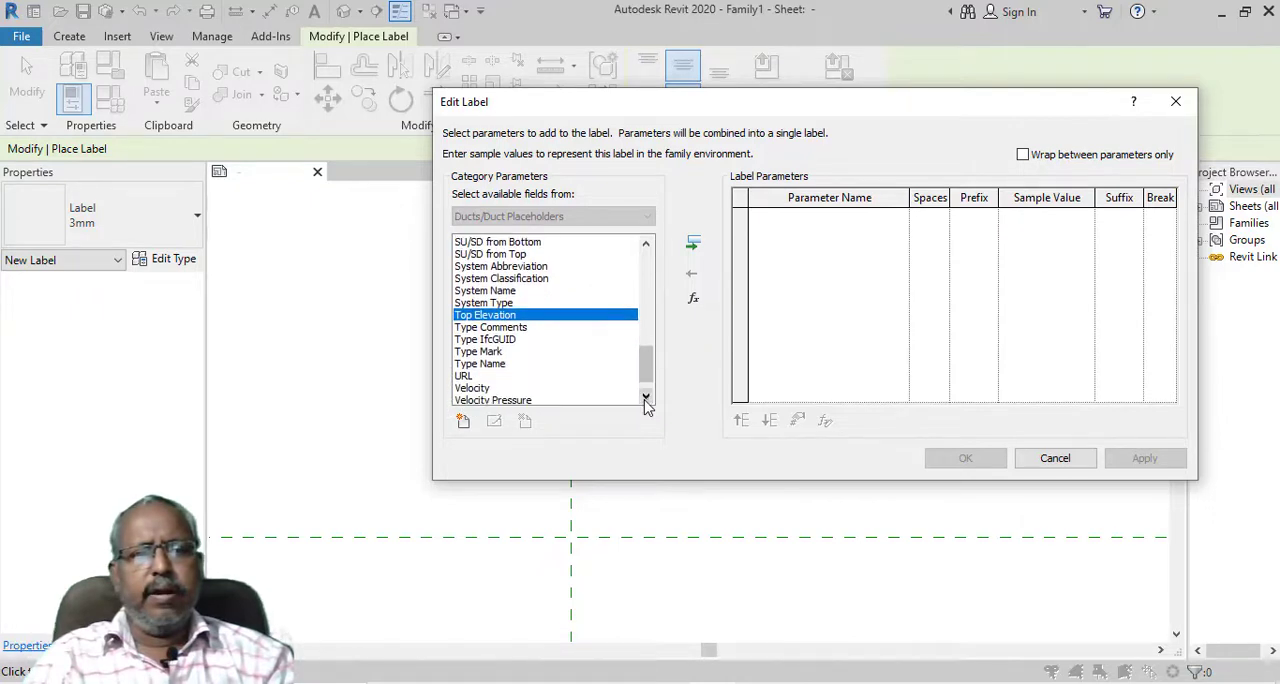
click(494, 365)
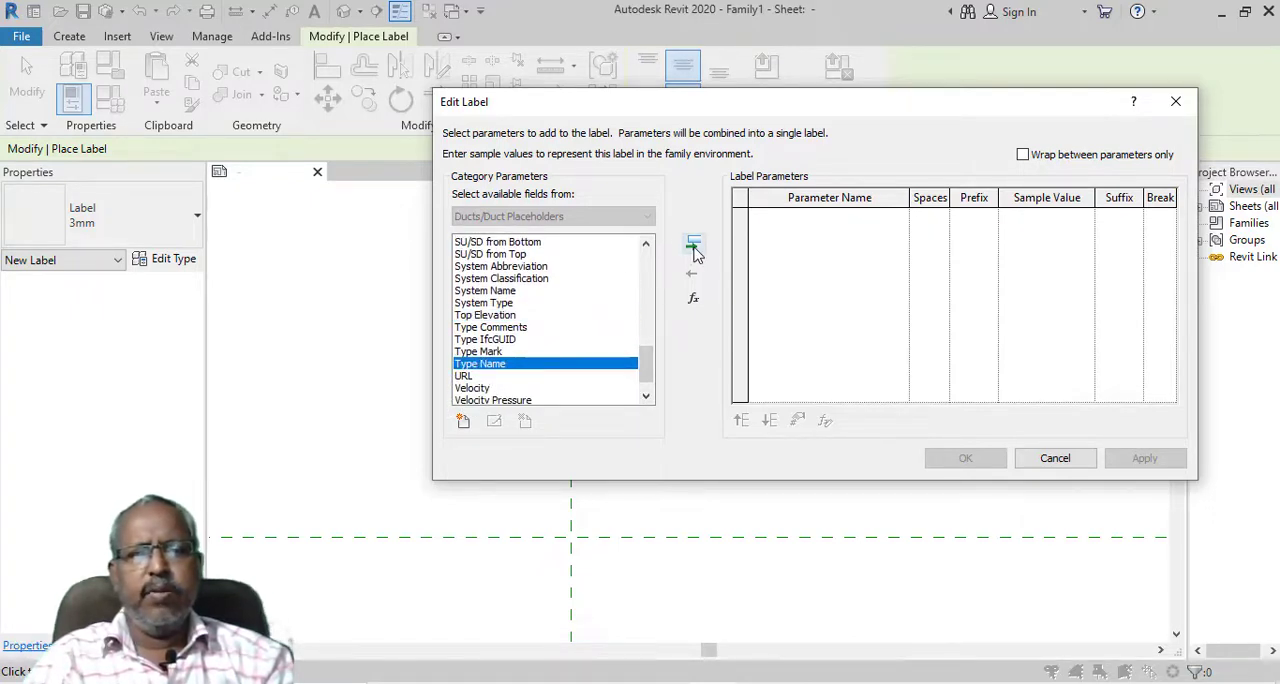
double_click(497, 365)
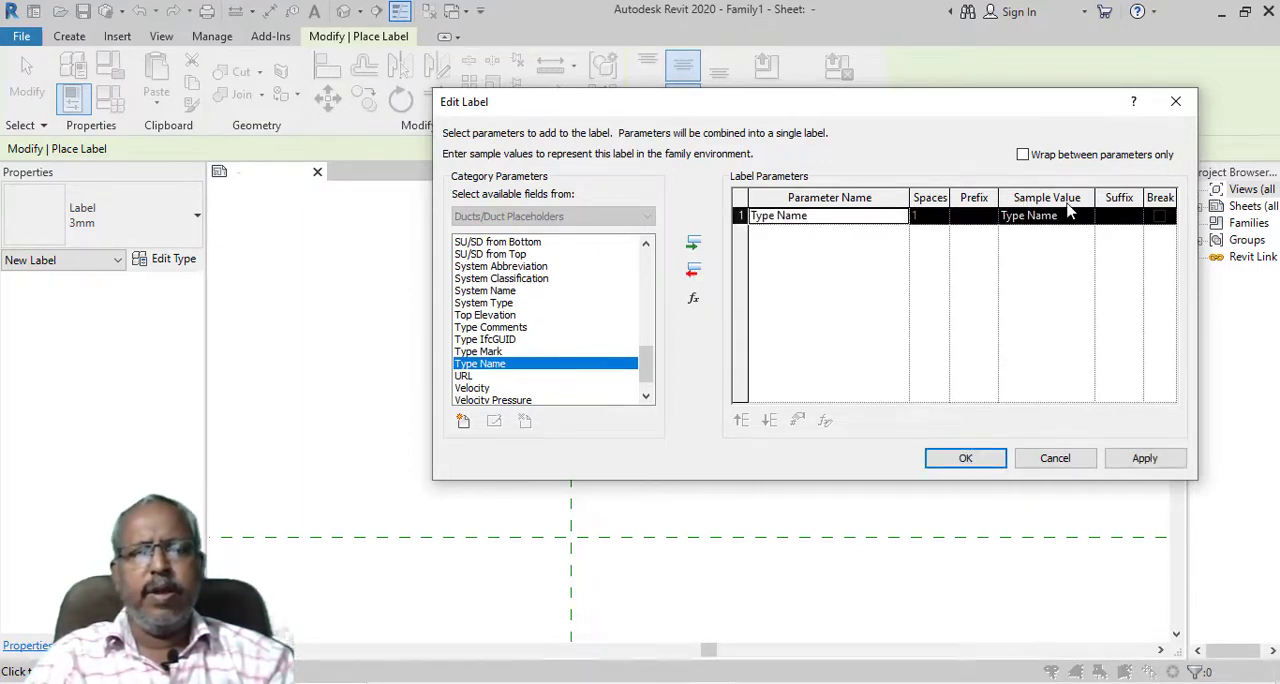
click(966, 459)
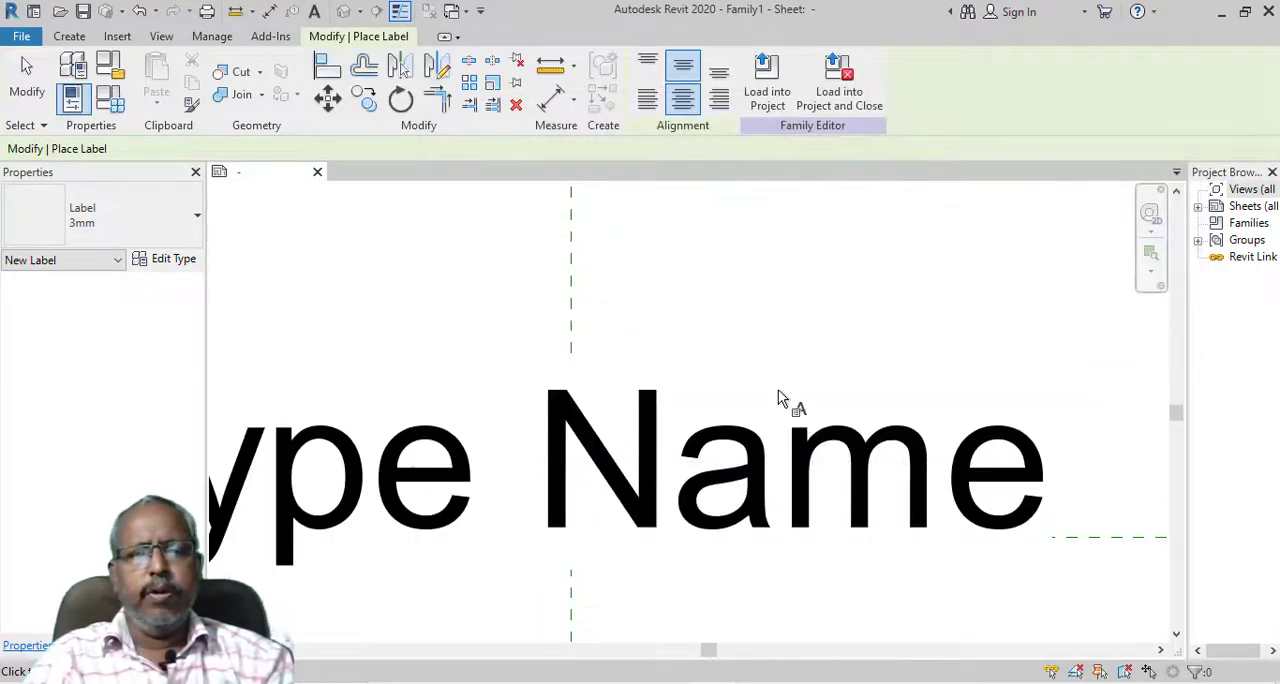
Finish placing labels and move the Type Name label up, clear above the horizontal reference plane
scroll(785, 385, down, 3)
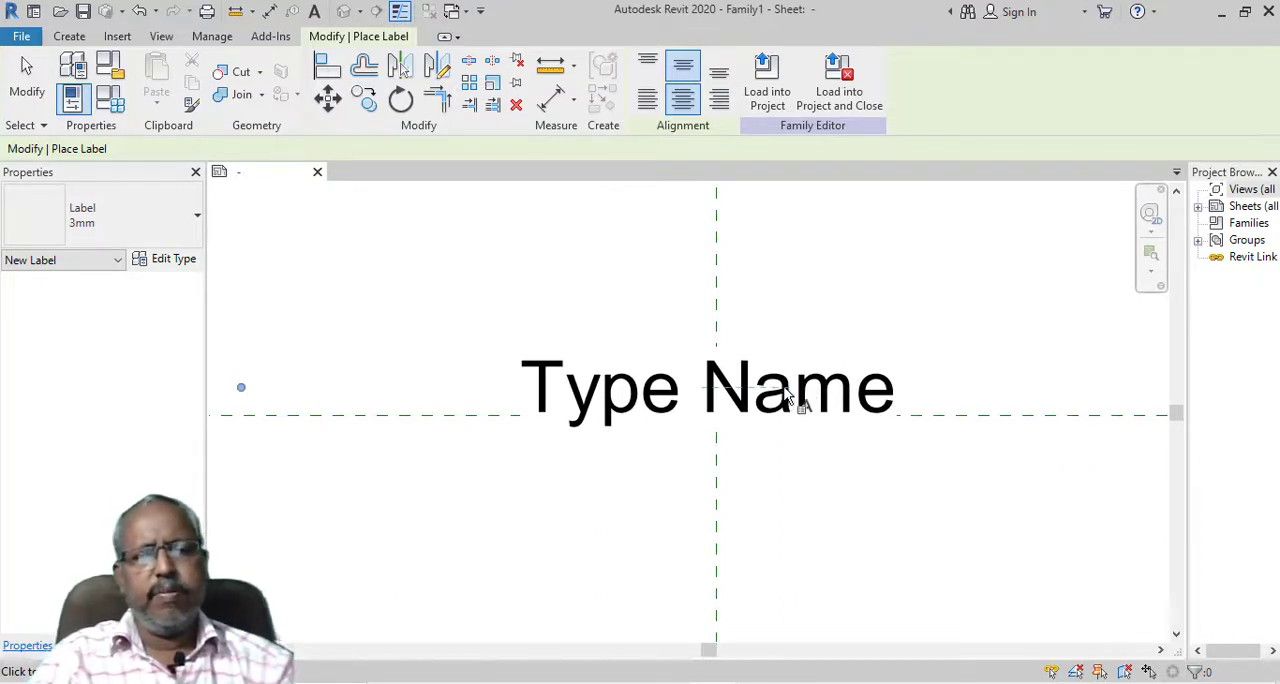
key(Escape)
drag(793, 263, 795, 200)
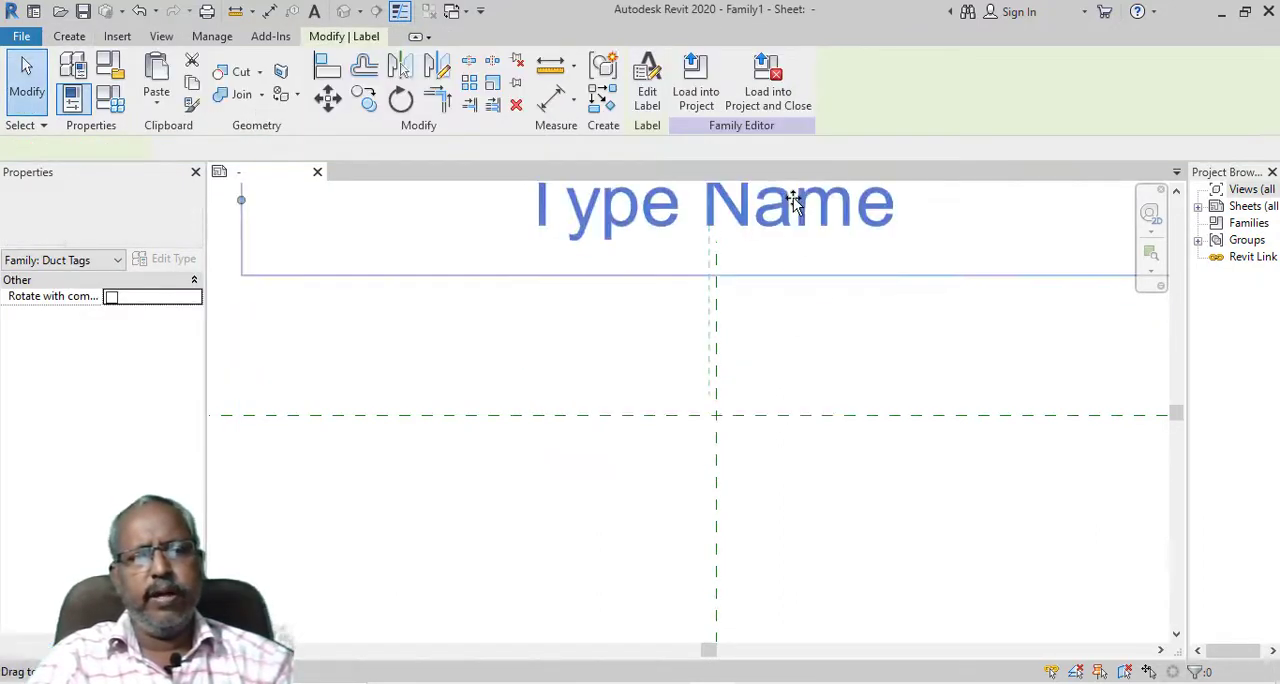
scroll(769, 239, down, 5)
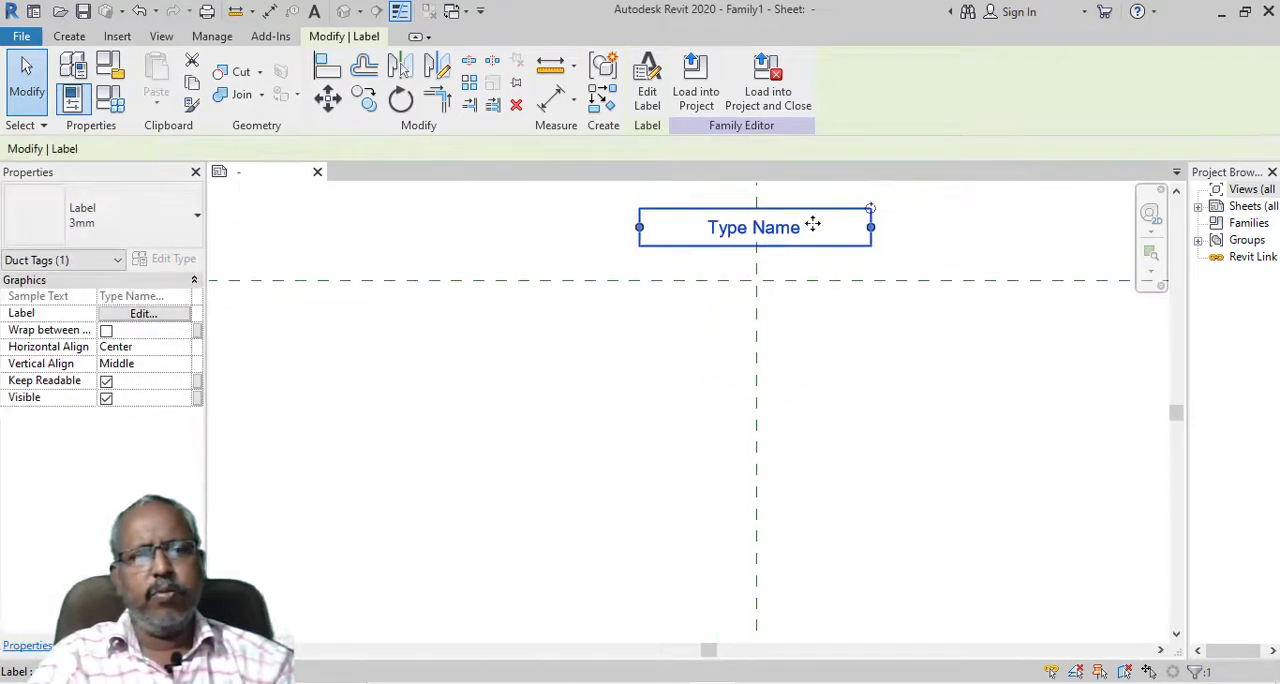
Narrow the Type Name label's box and switch it to a duplicated label type named 1mm with a 1 mm text size
drag(873, 229, 818, 234)
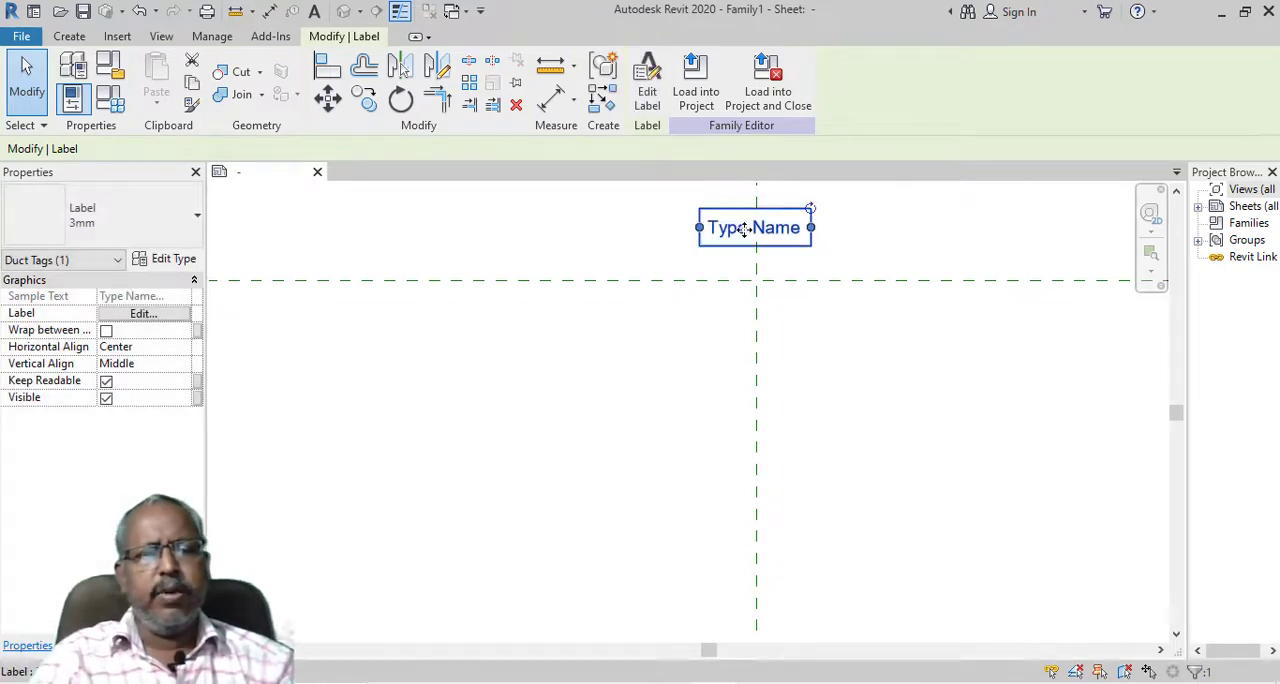
click(168, 262)
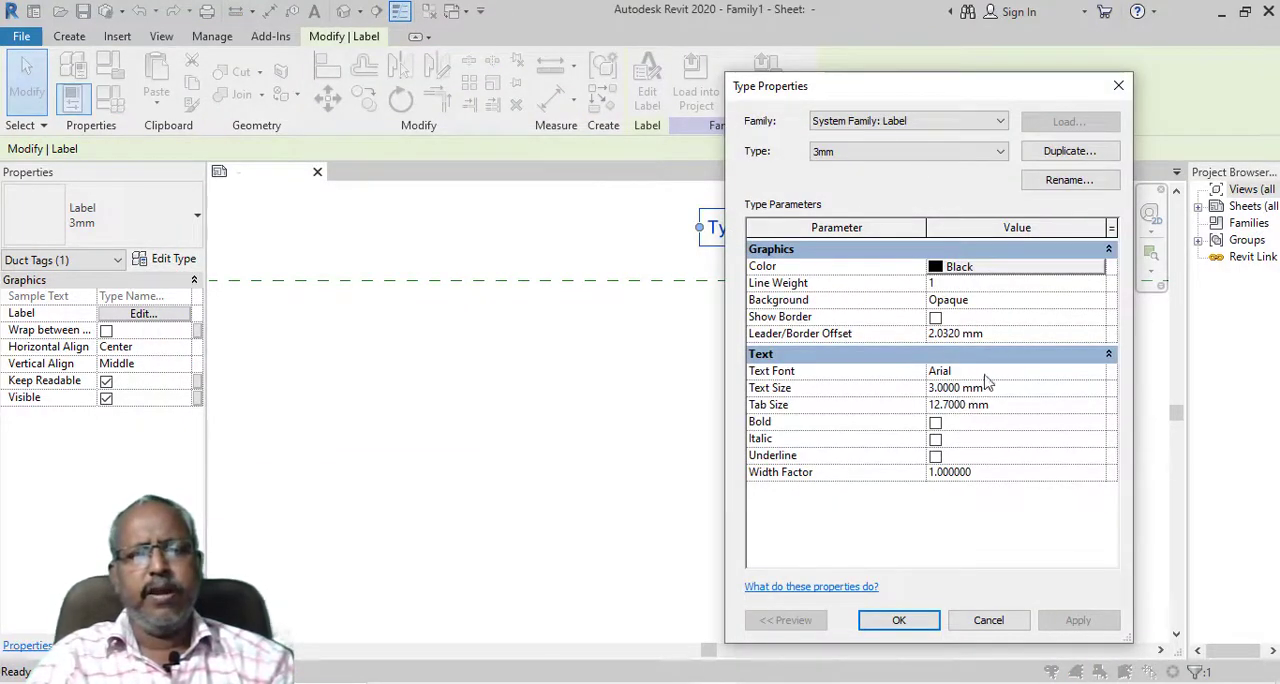
click(1106, 157)
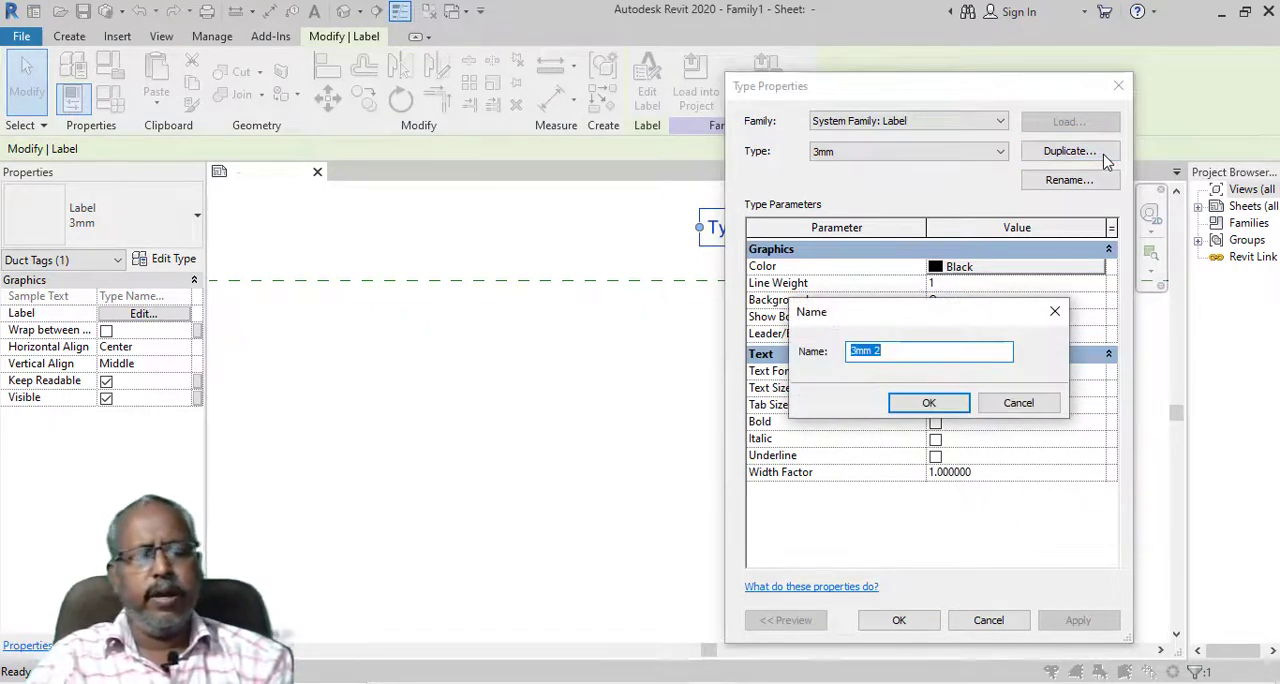
text(1mm)
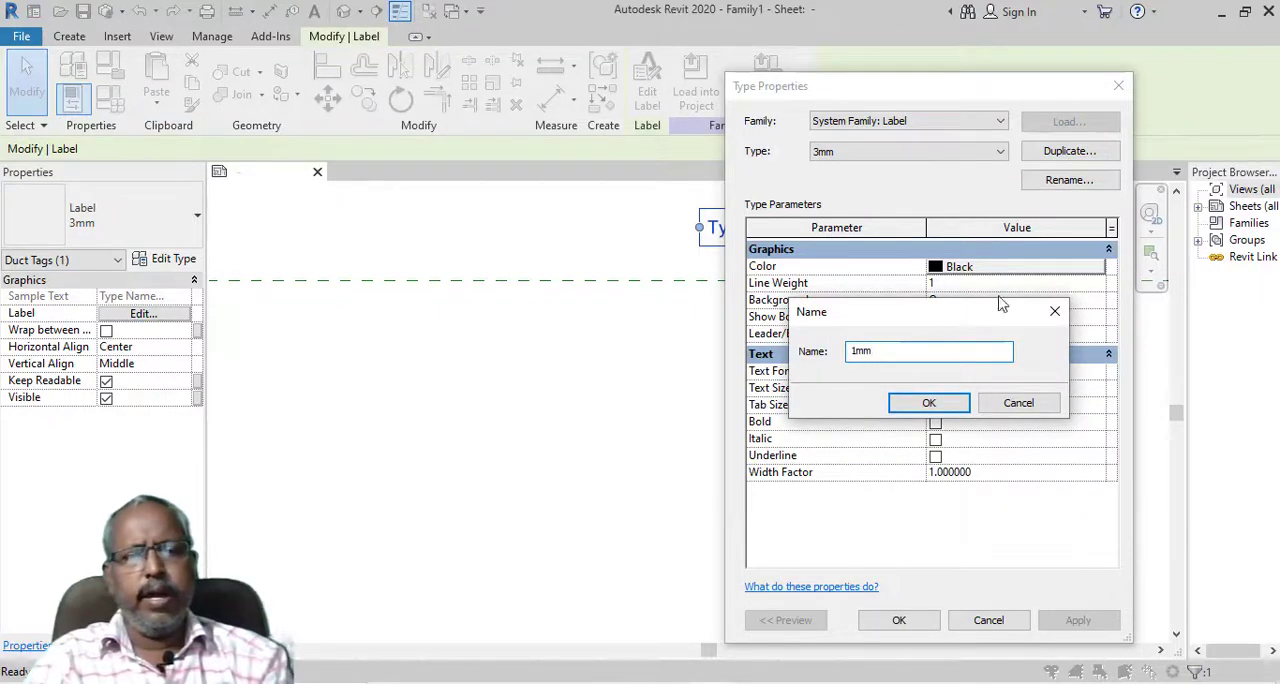
click(930, 402)
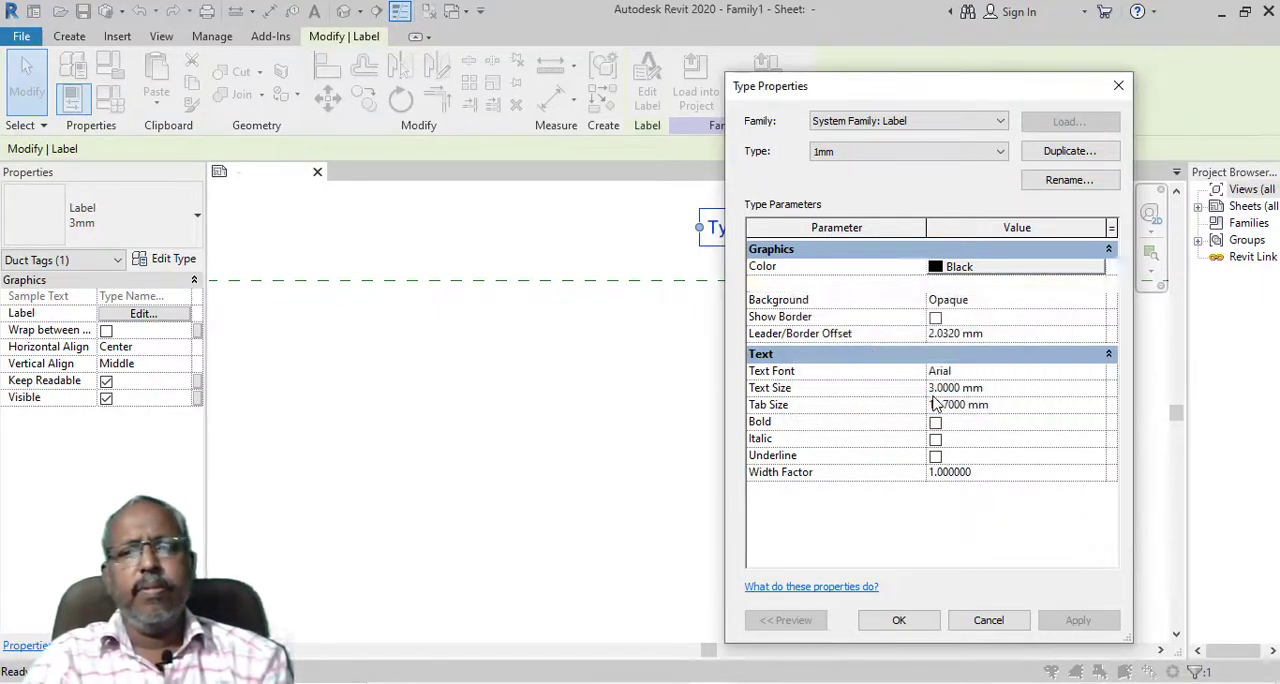
click(995, 393)
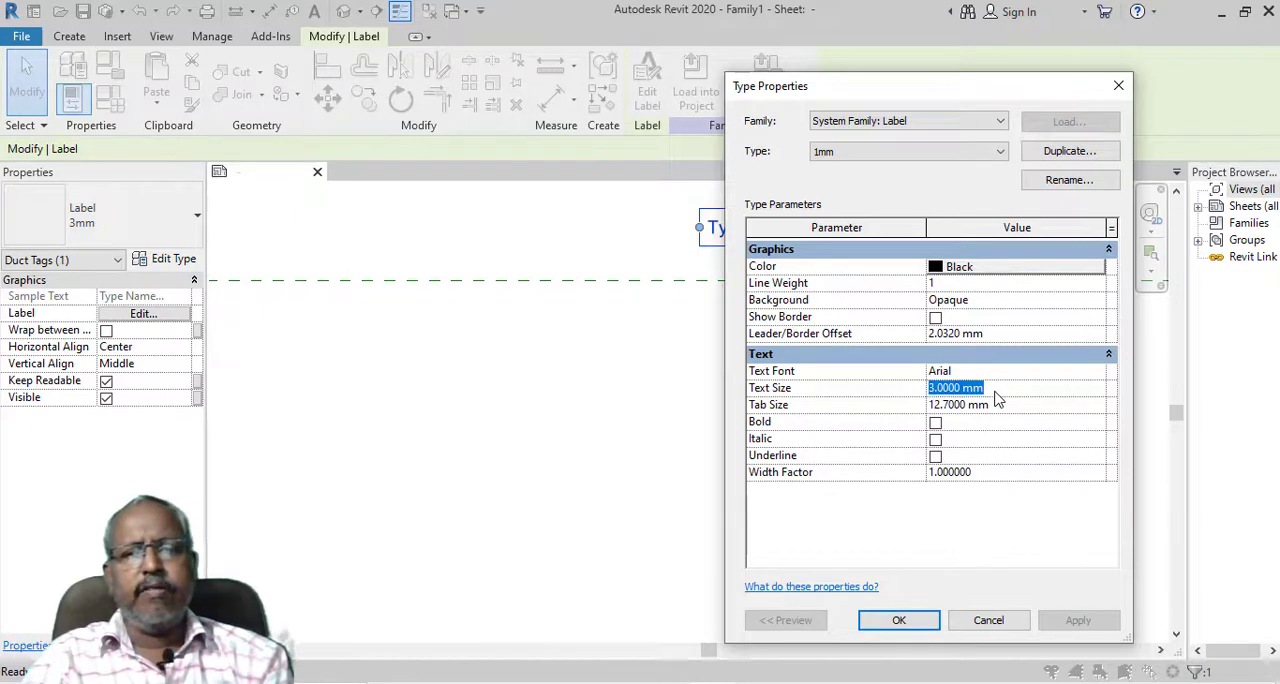
text(1mm)
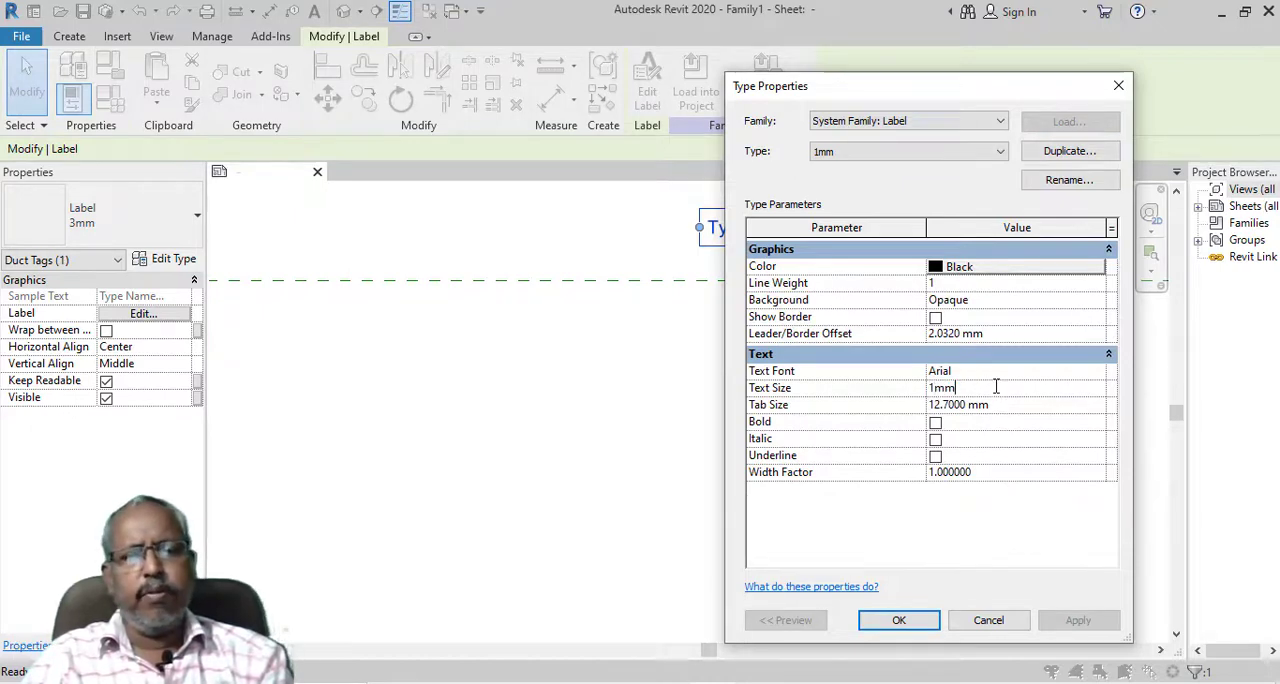
click(899, 620)
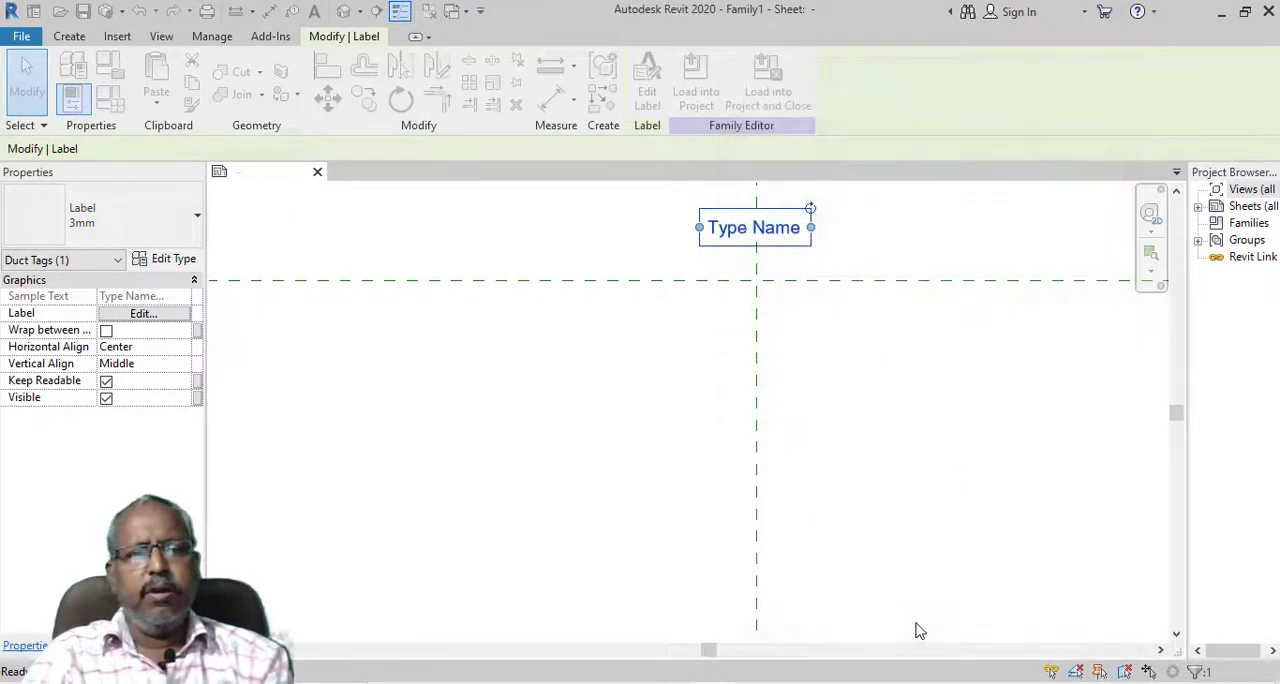
Shrink the Type Name label's box closer around its text and shift the label slightly down towards the horizontal reference plane
scroll(757, 212, up, 4)
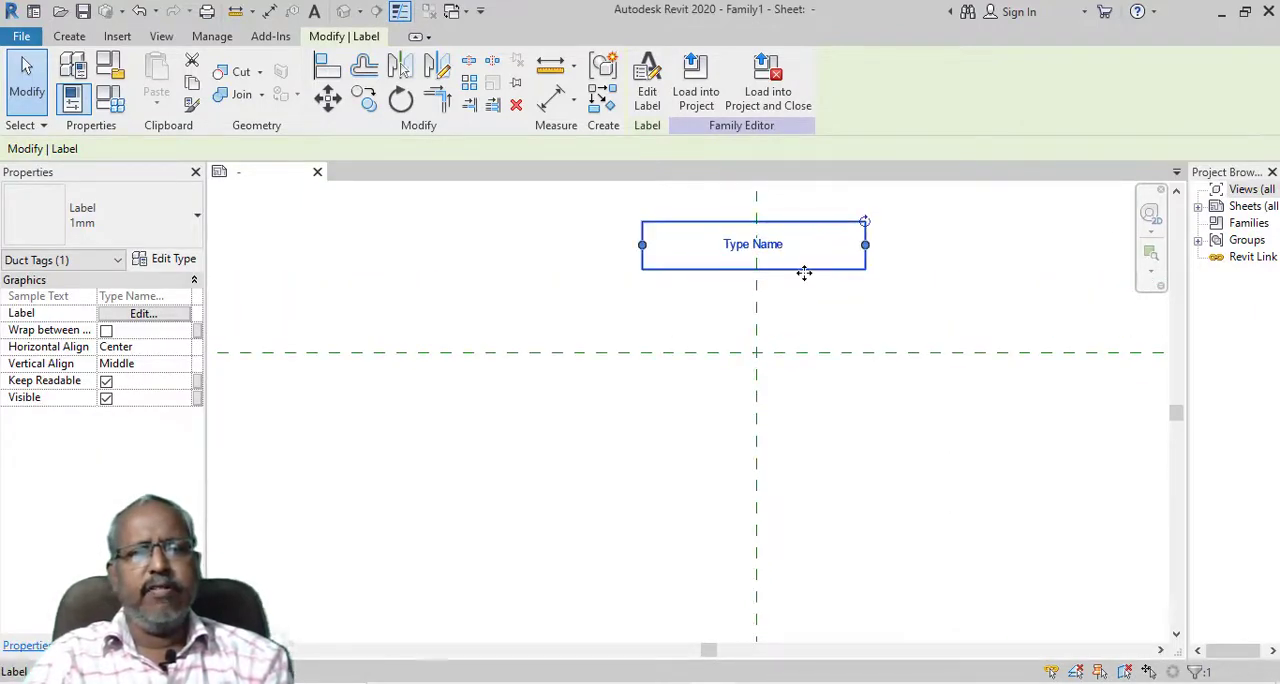
scroll(803, 264, up, 3)
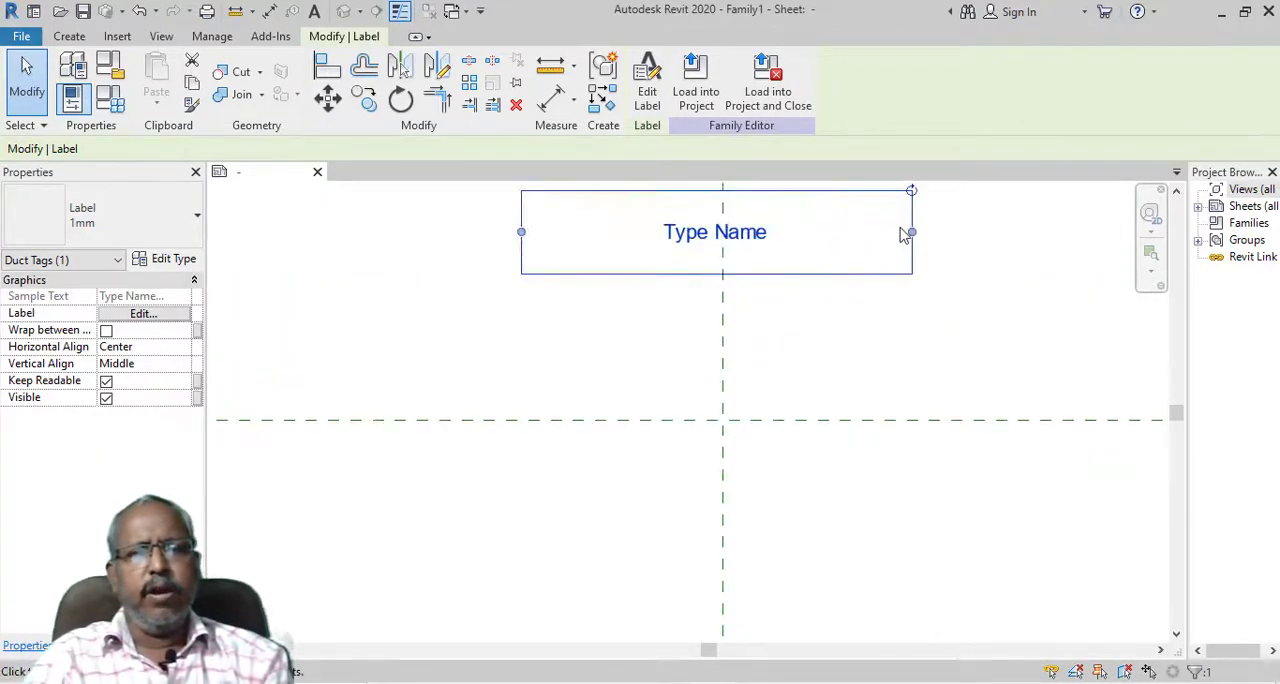
drag(911, 236, 754, 269)
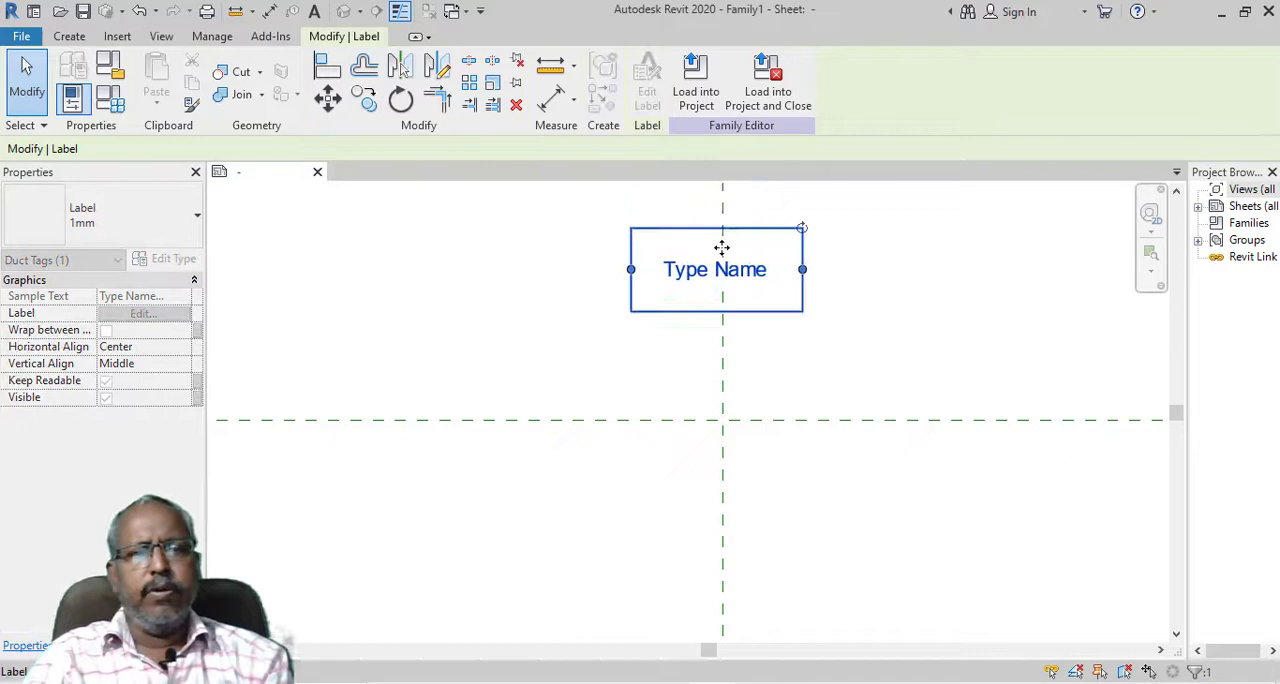
click(675, 214)
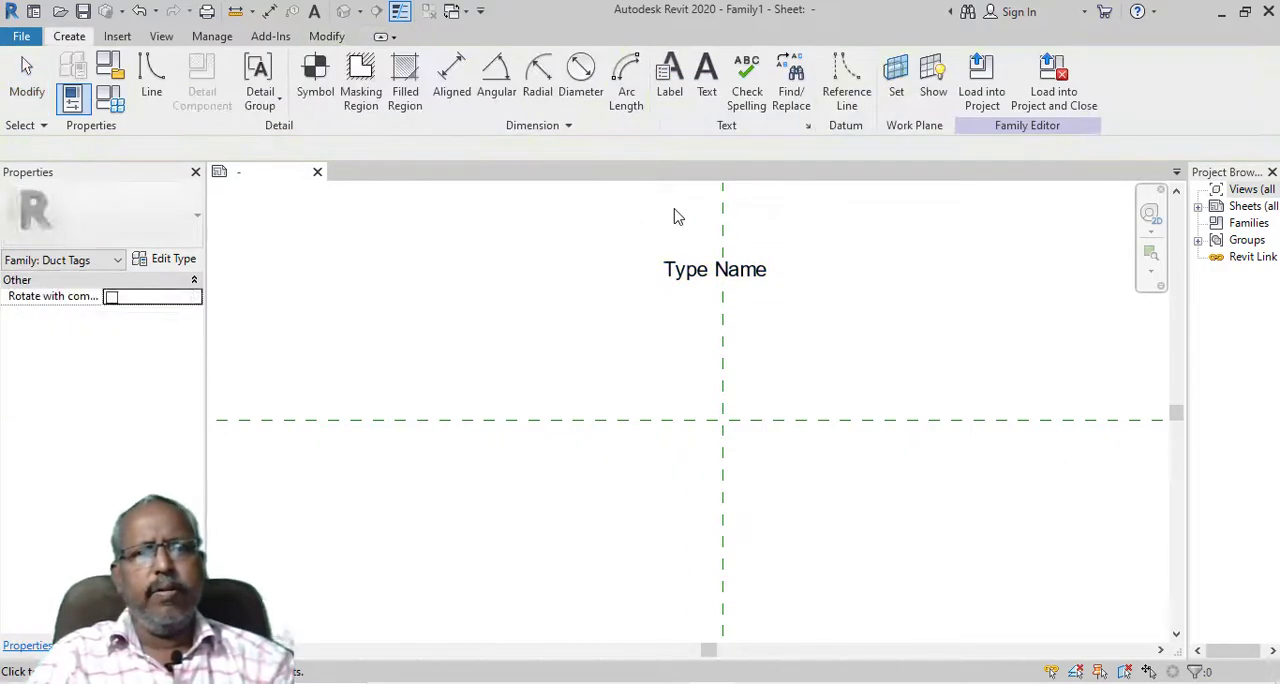
Place a label of type 1mm below Type Name, above the horizontal reference plane, with the Family Name parameter
click(668, 80)
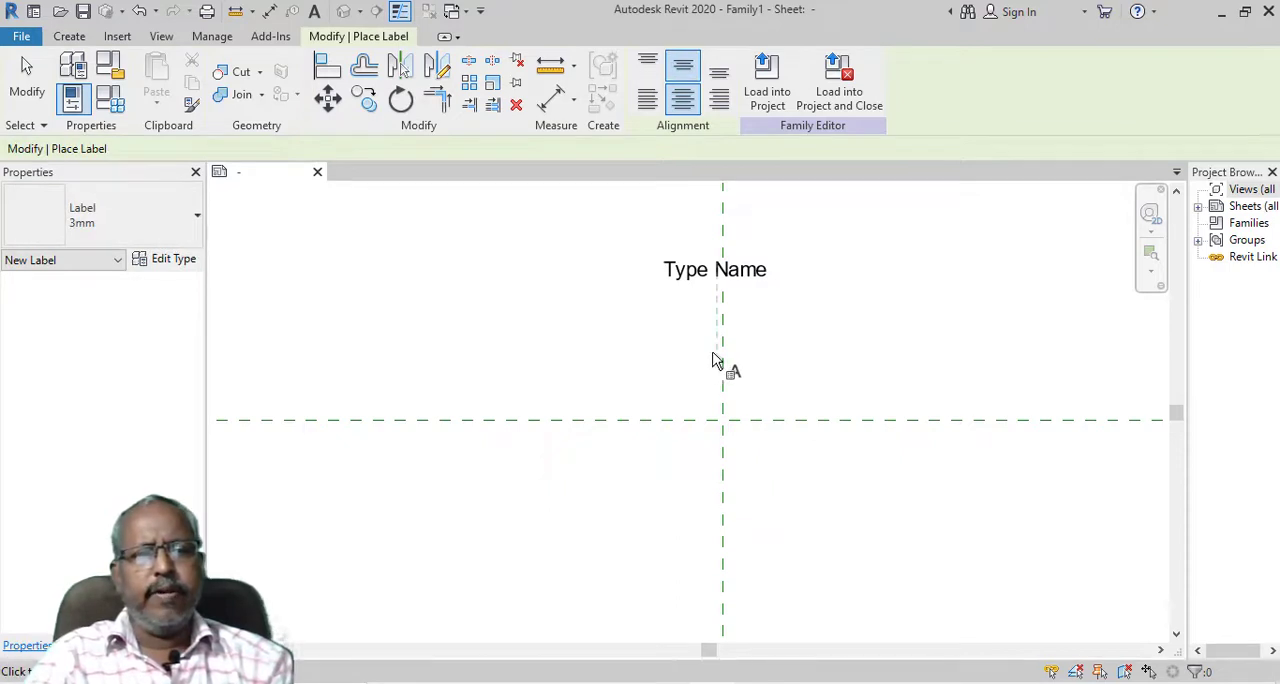
click(126, 218)
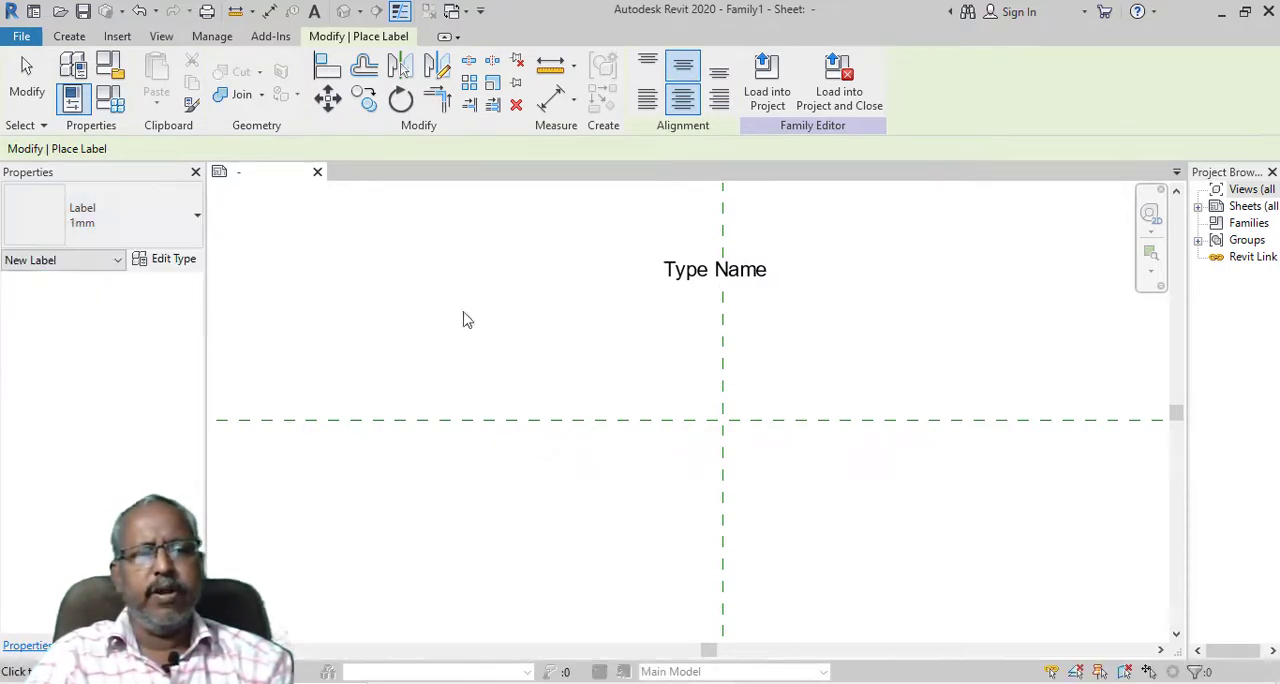
click(705, 364)
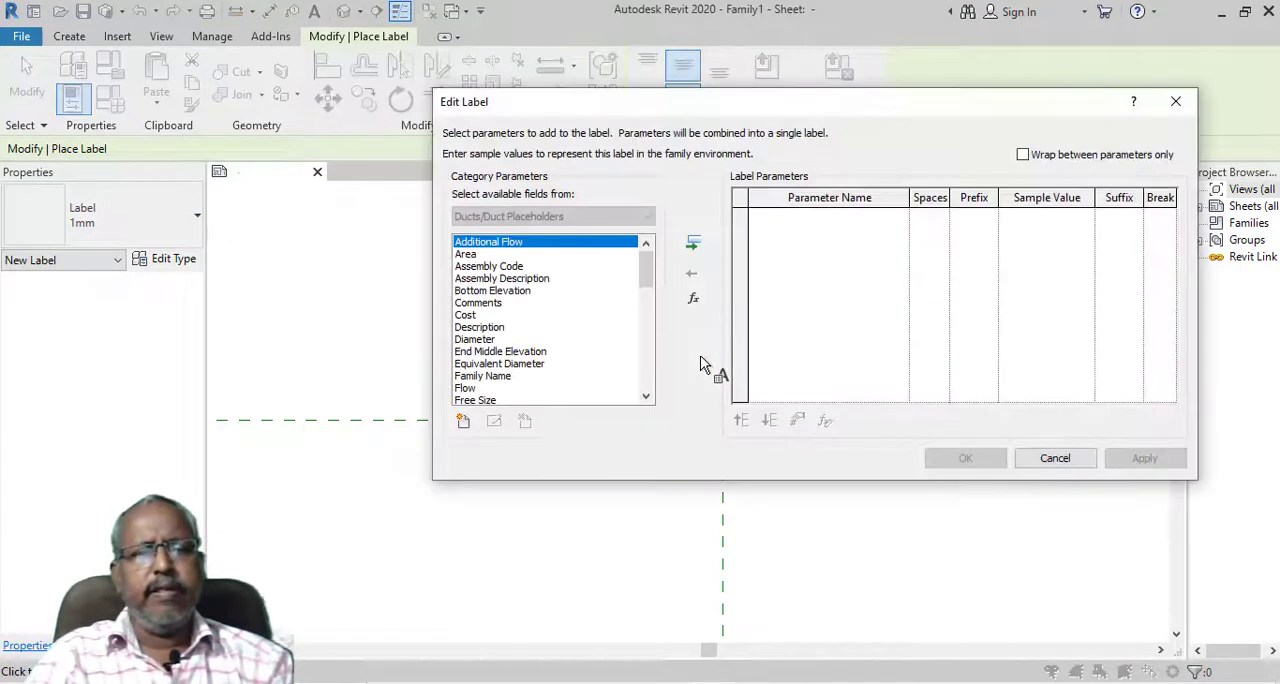
key(f)
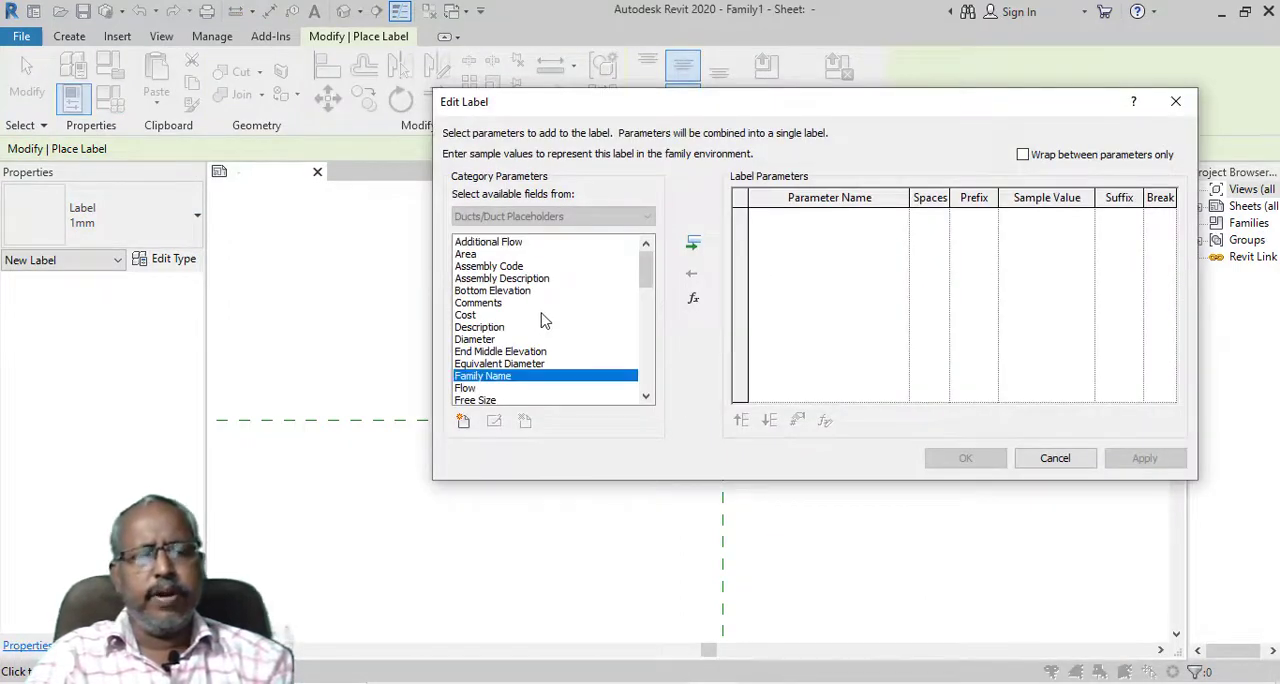
double_click(498, 378)
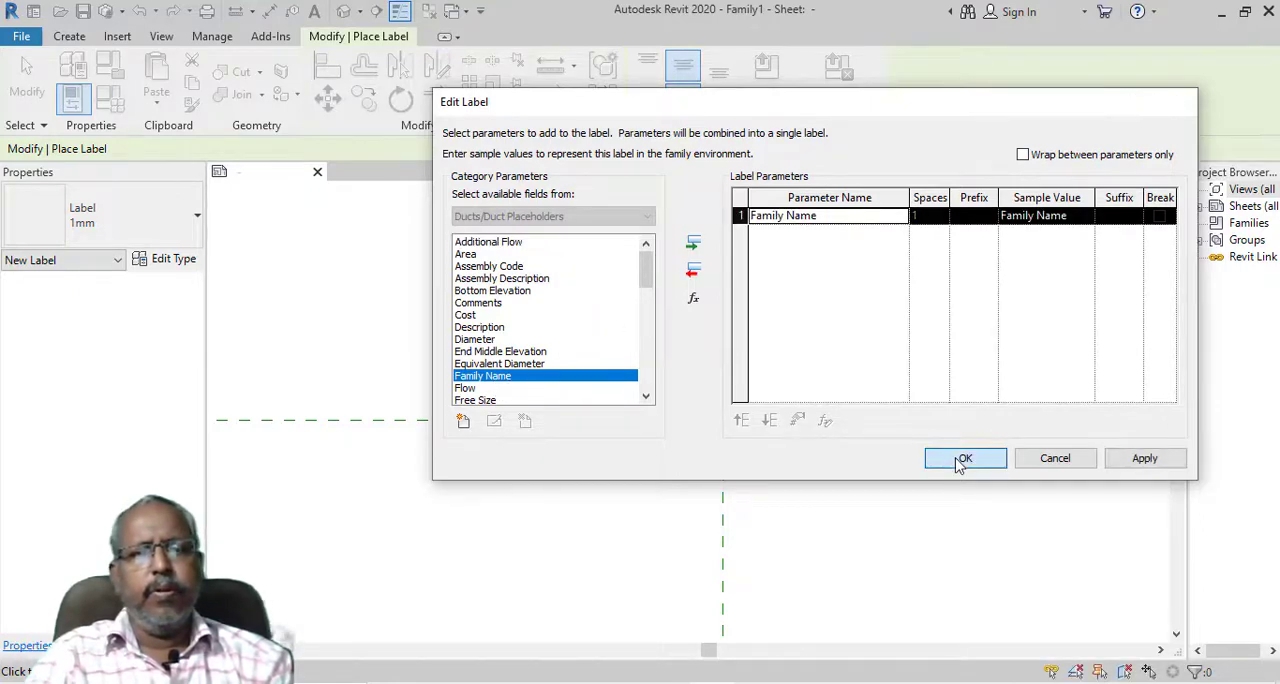
click(960, 459)
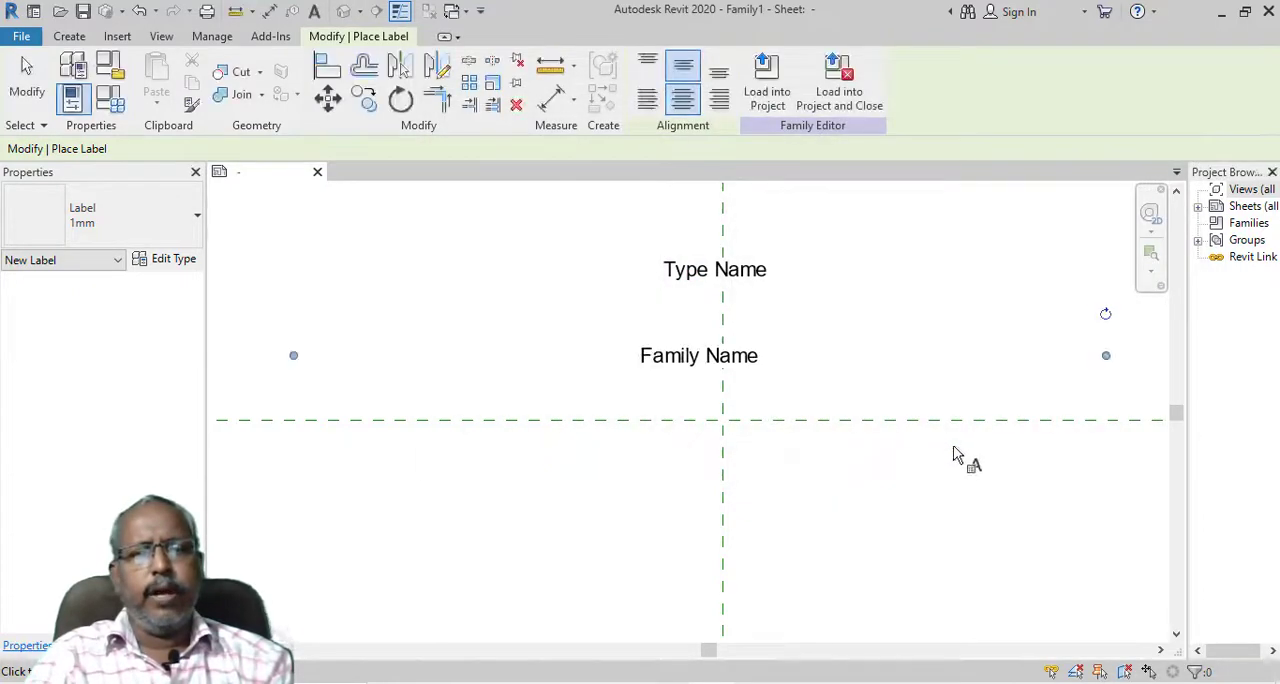
Place another 1mm label between Family Name and the horizontal reference plane, containing the Size parameter
click(670, 399)
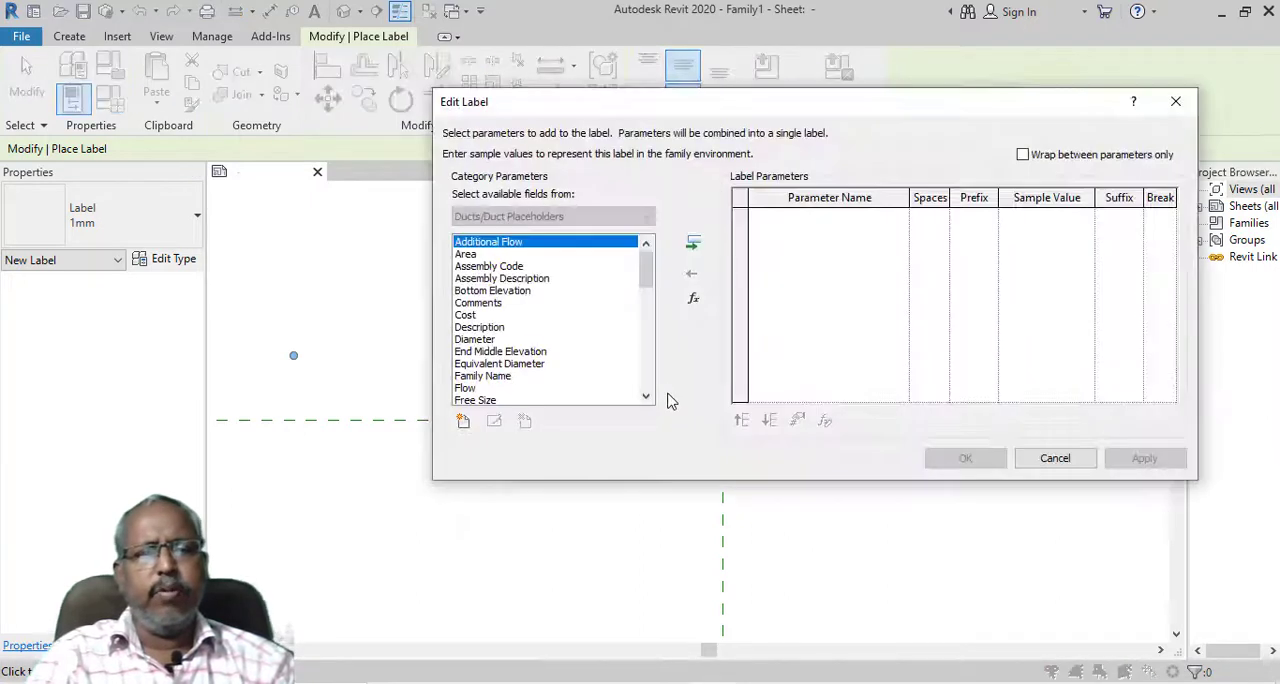
click(478, 340)
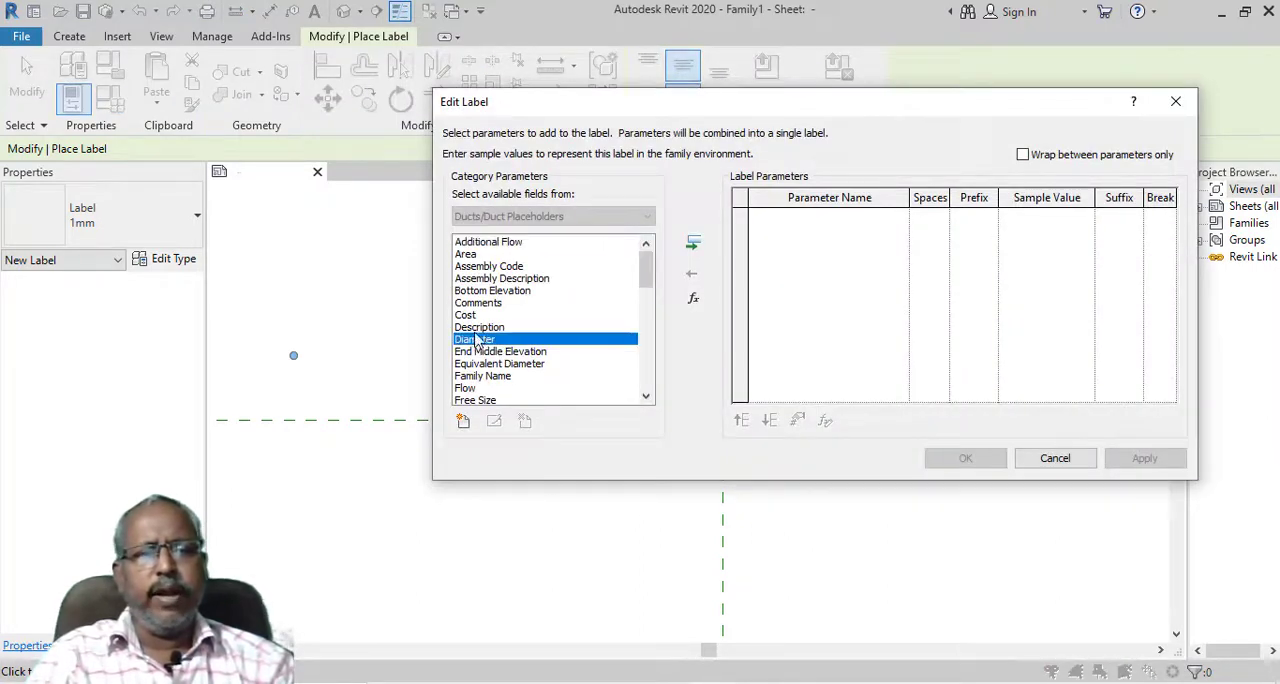
key(l)
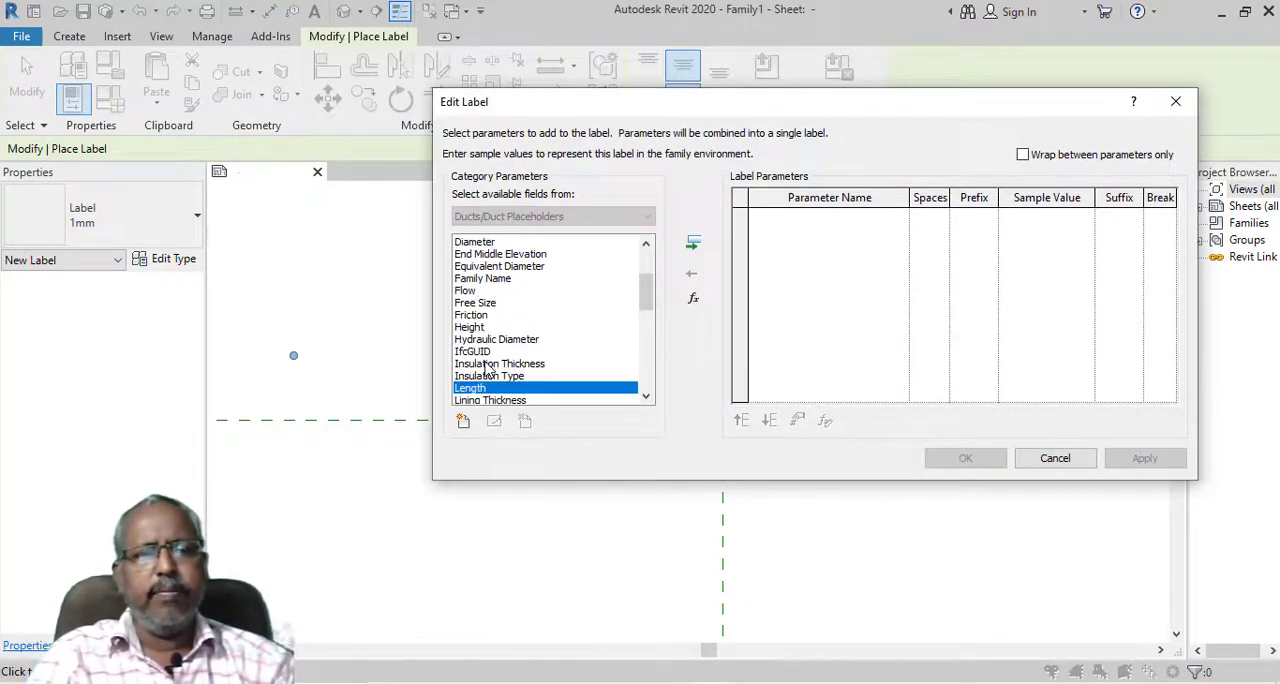
key(d)
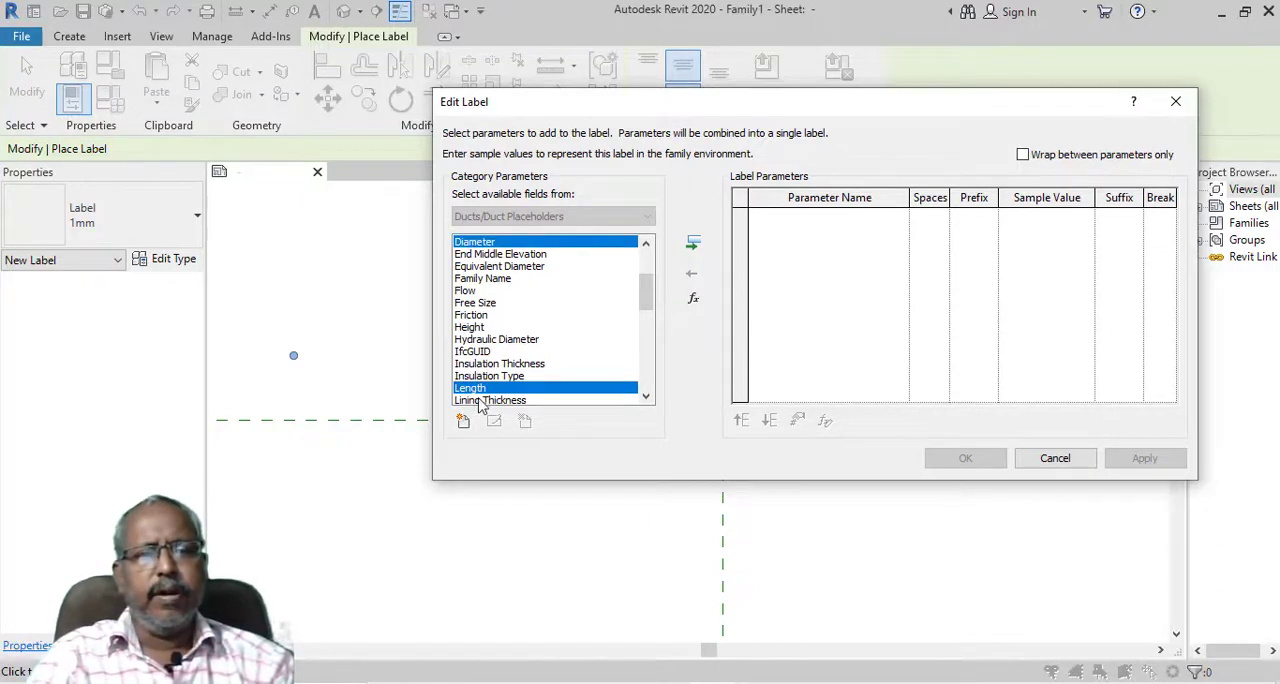
key(s)
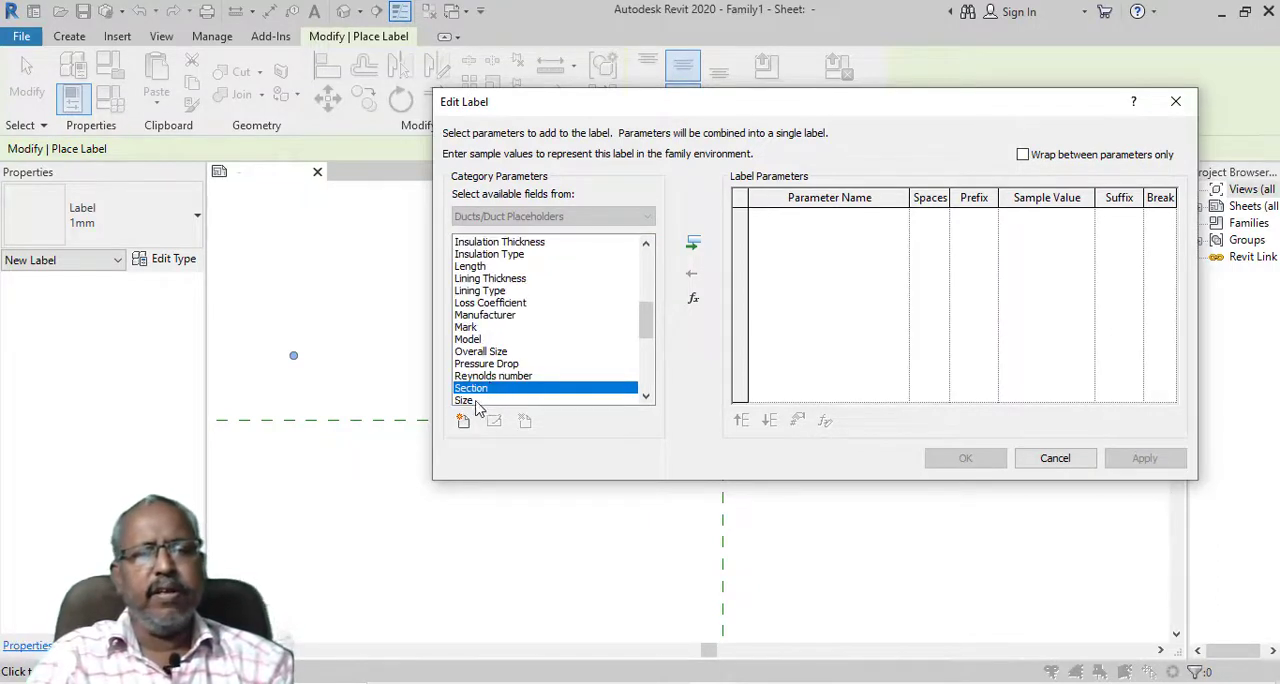
double_click(476, 401)
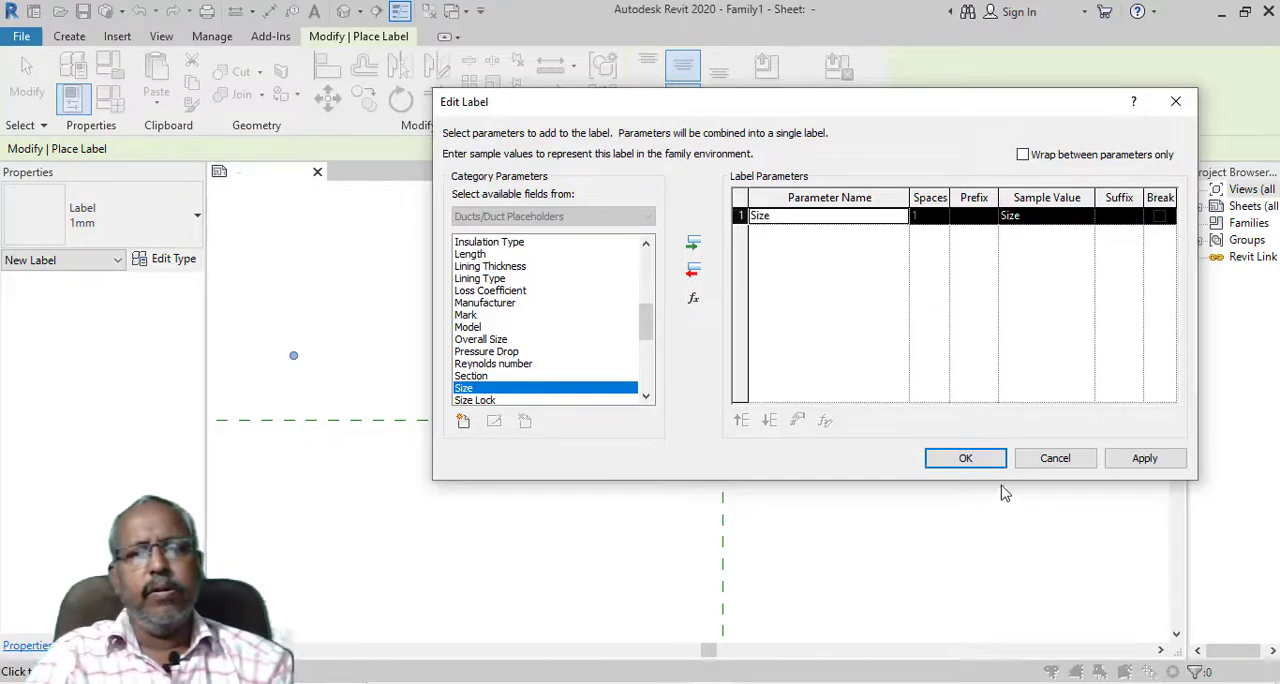
click(975, 462)
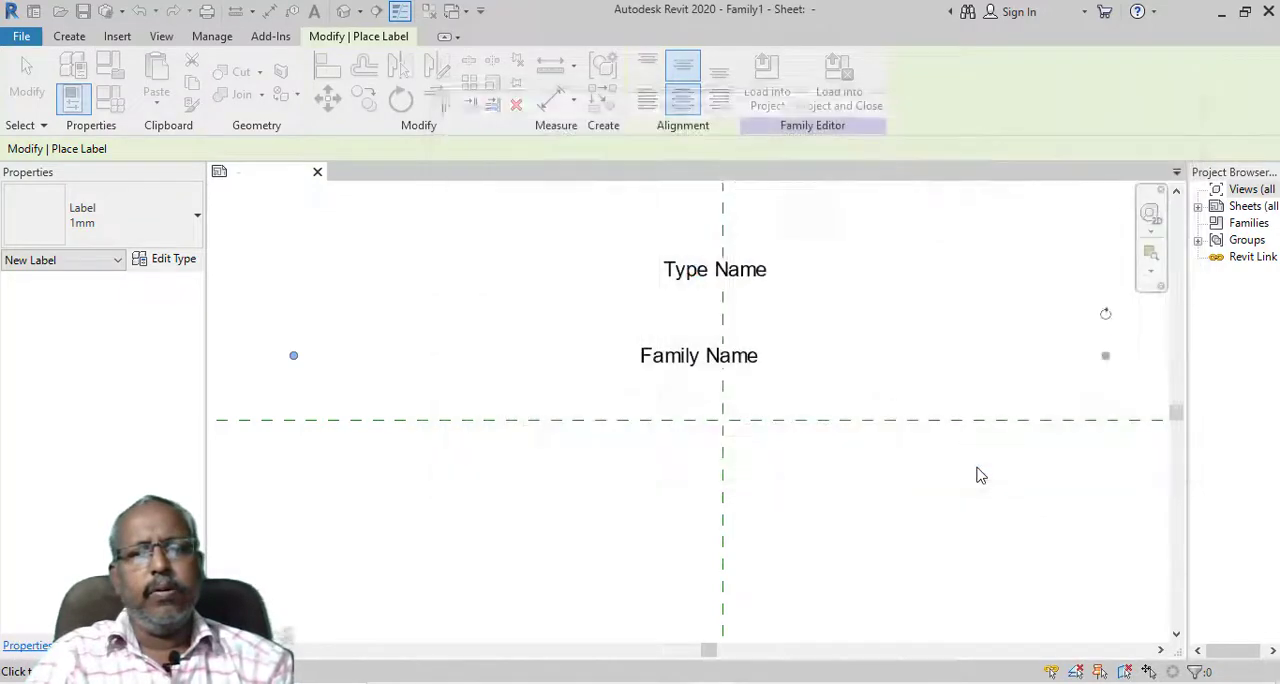
Place a 1mm label with the Length parameter just below the horizontal reference plane and finish placing labels
click(664, 452)
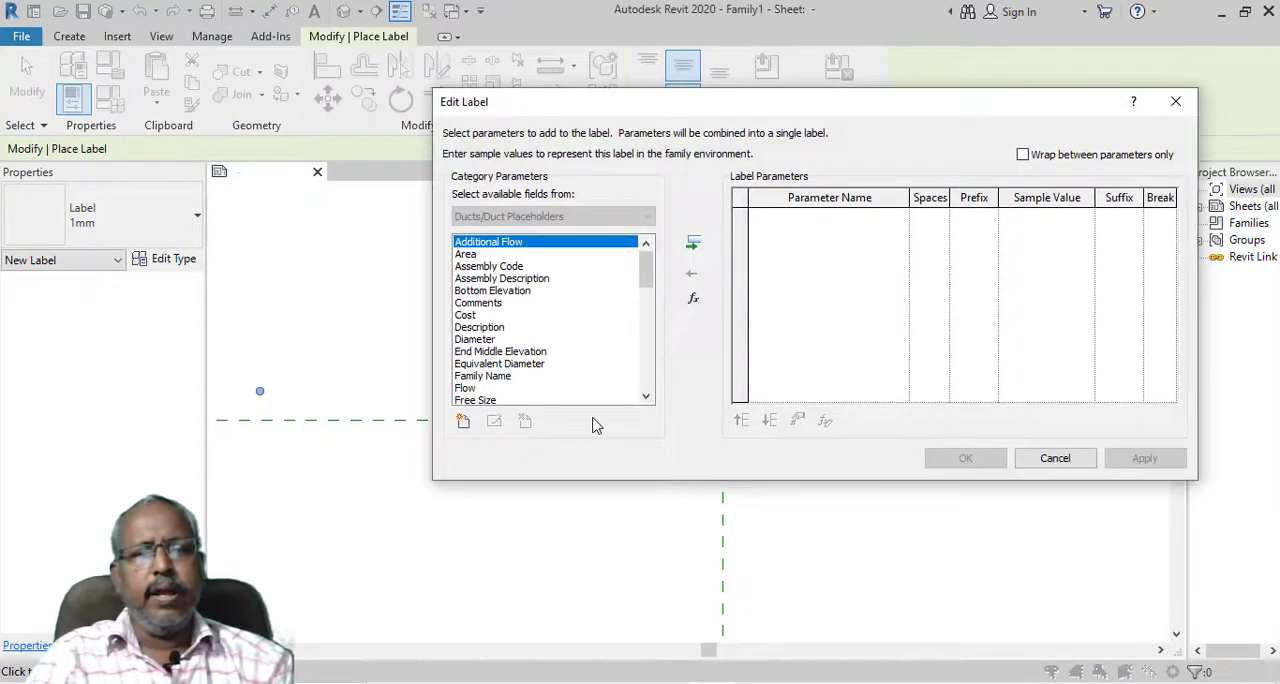
key(l)
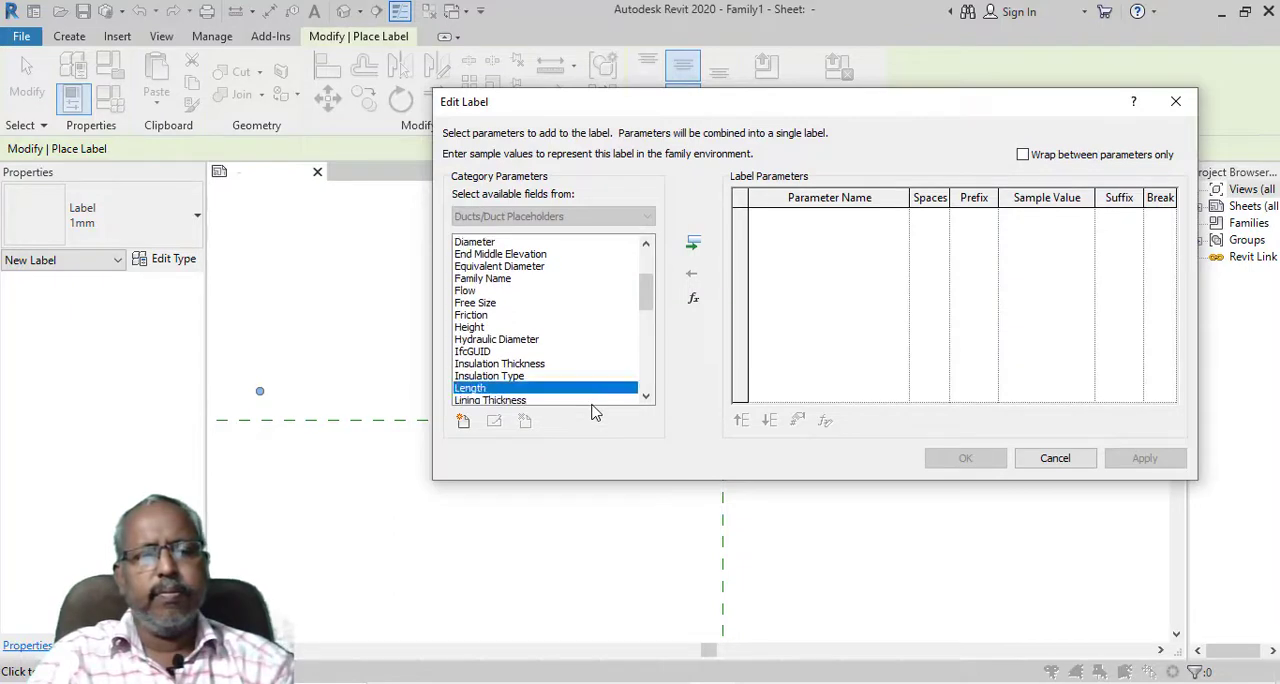
double_click(503, 391)
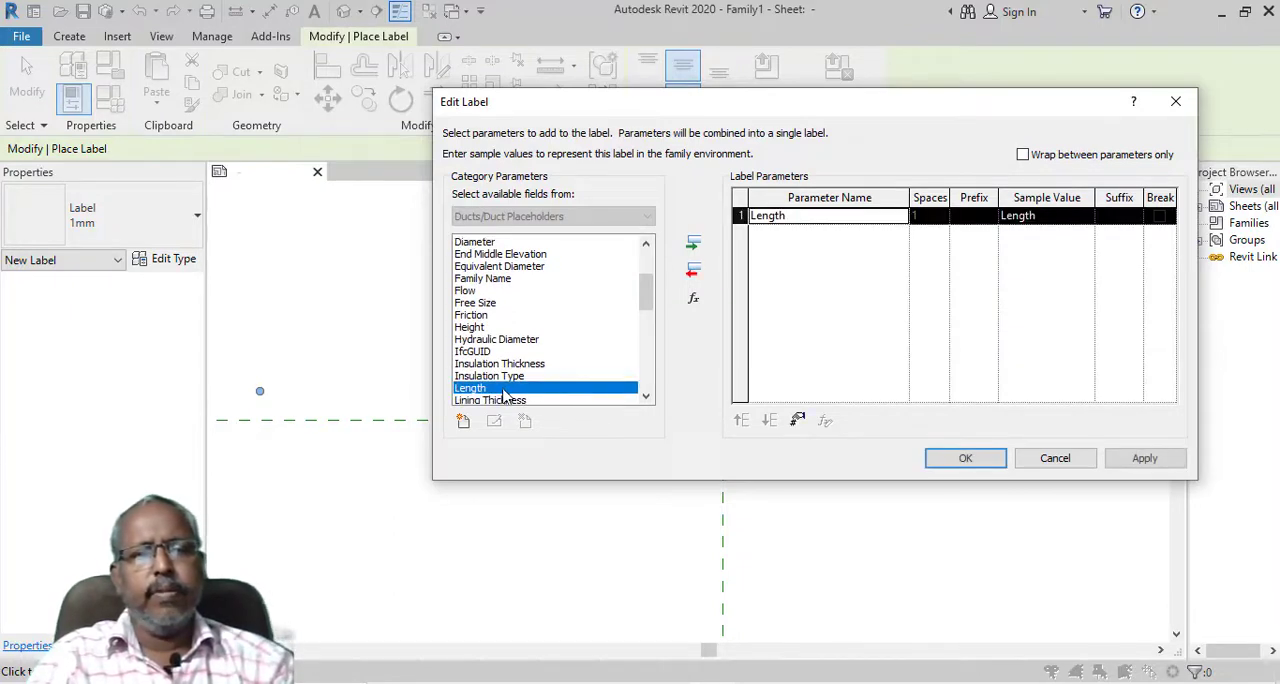
click(965, 462)
key(Escape)
key(Escape)
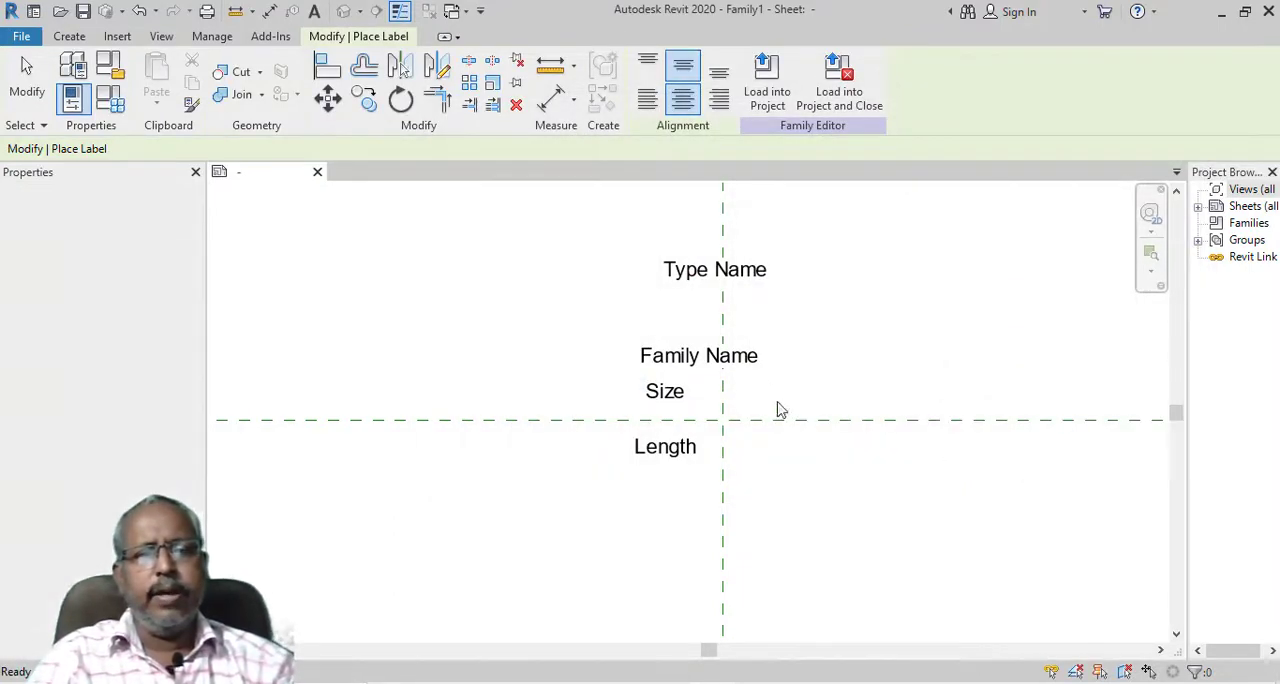
Stack the Family Name, Size and Length labels closely beneath Type Name on the vertical reference plane, narrowing each label's box around its text
drag(759, 355, 767, 312)
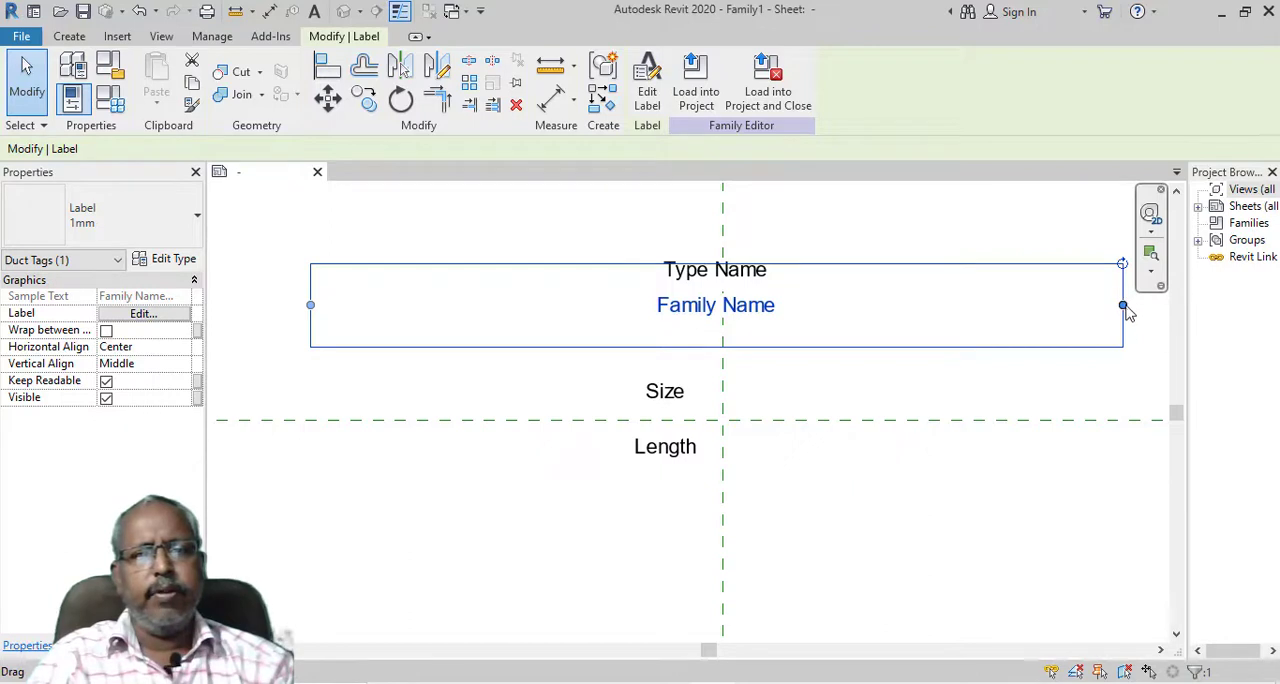
drag(1124, 305, 811, 305)
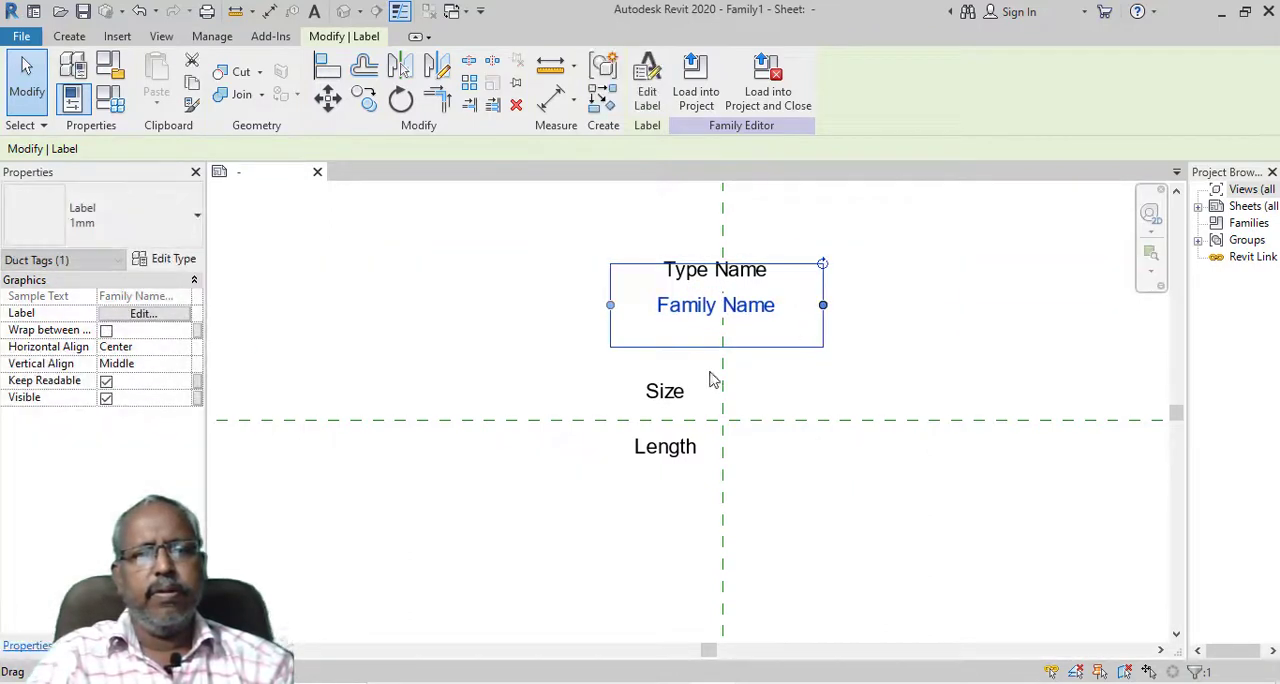
click(666, 391)
drag(671, 393, 729, 343)
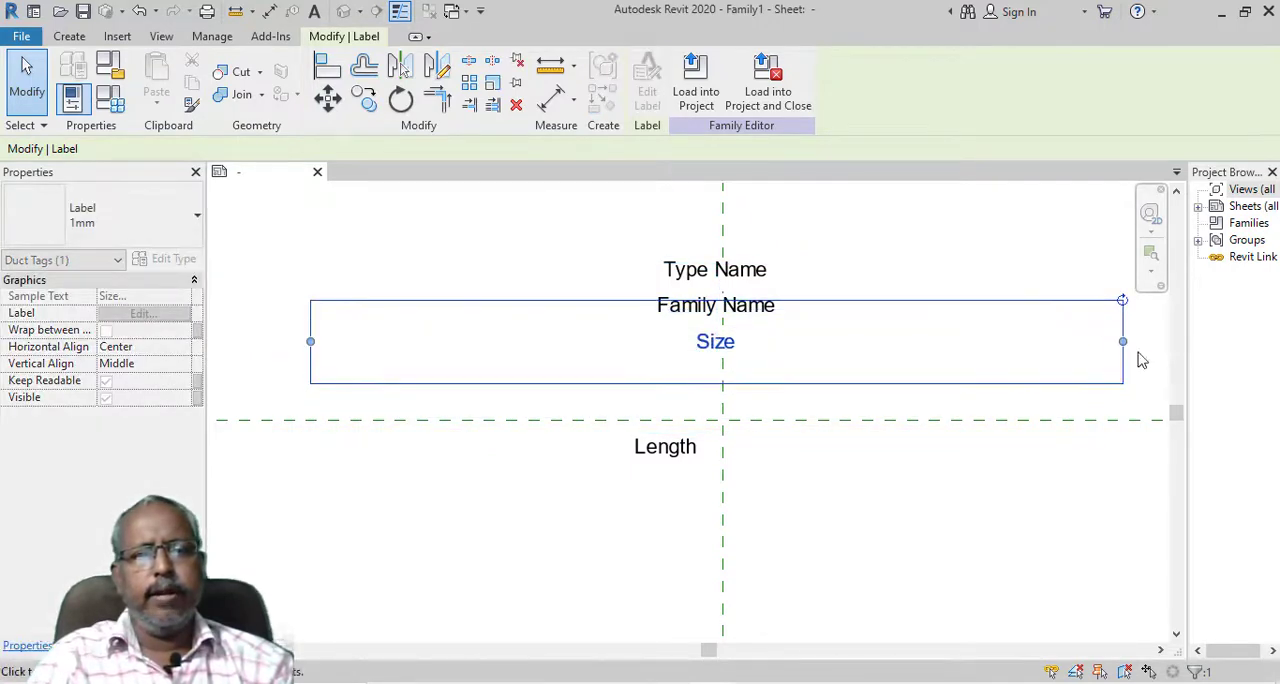
drag(1126, 354, 782, 332)
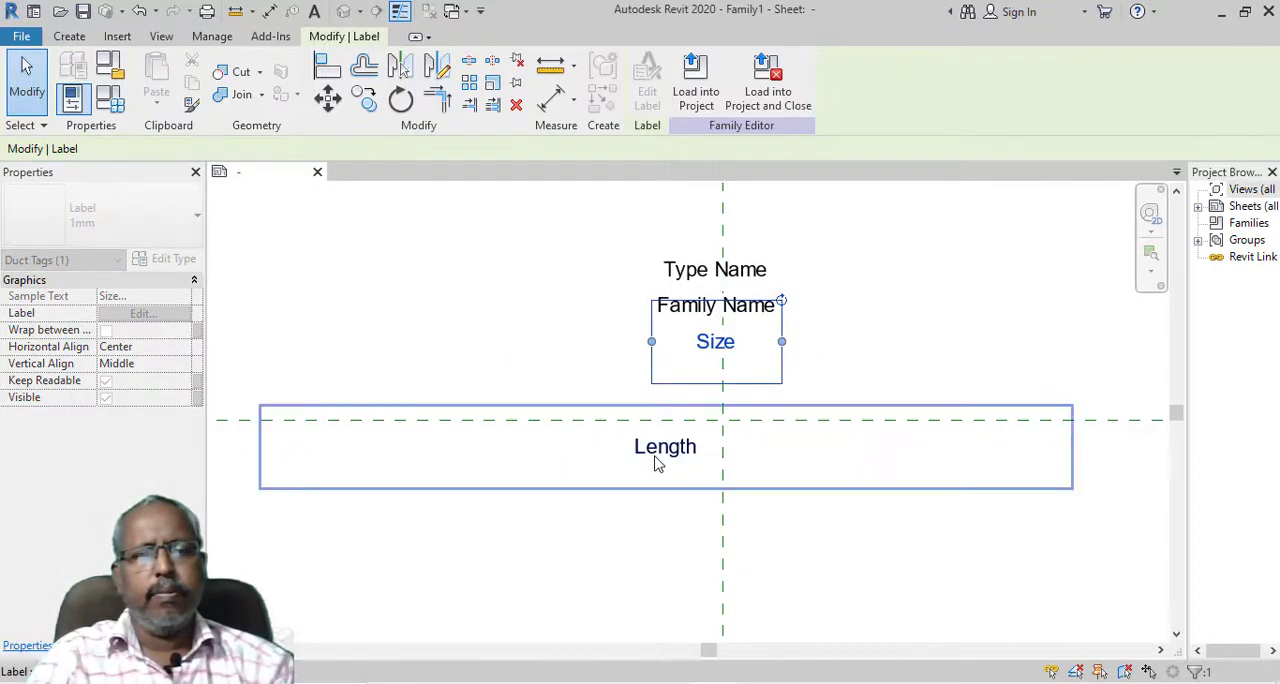
drag(657, 463, 720, 380)
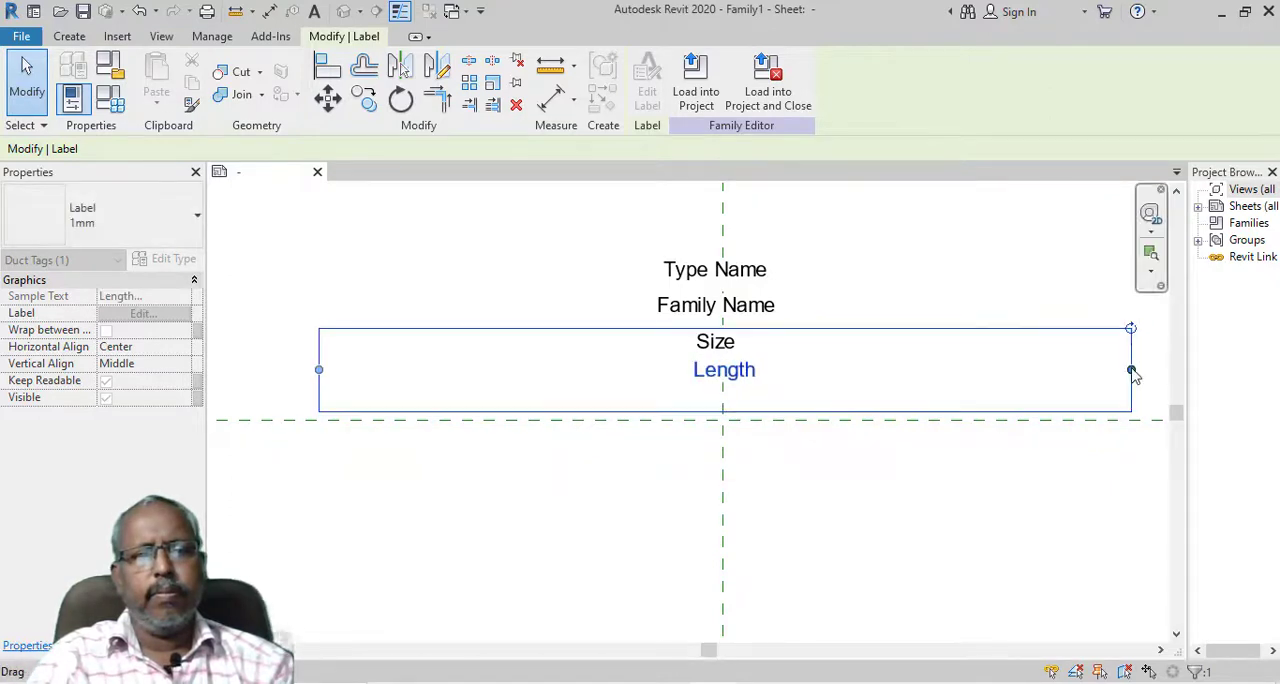
drag(1131, 369, 774, 368)
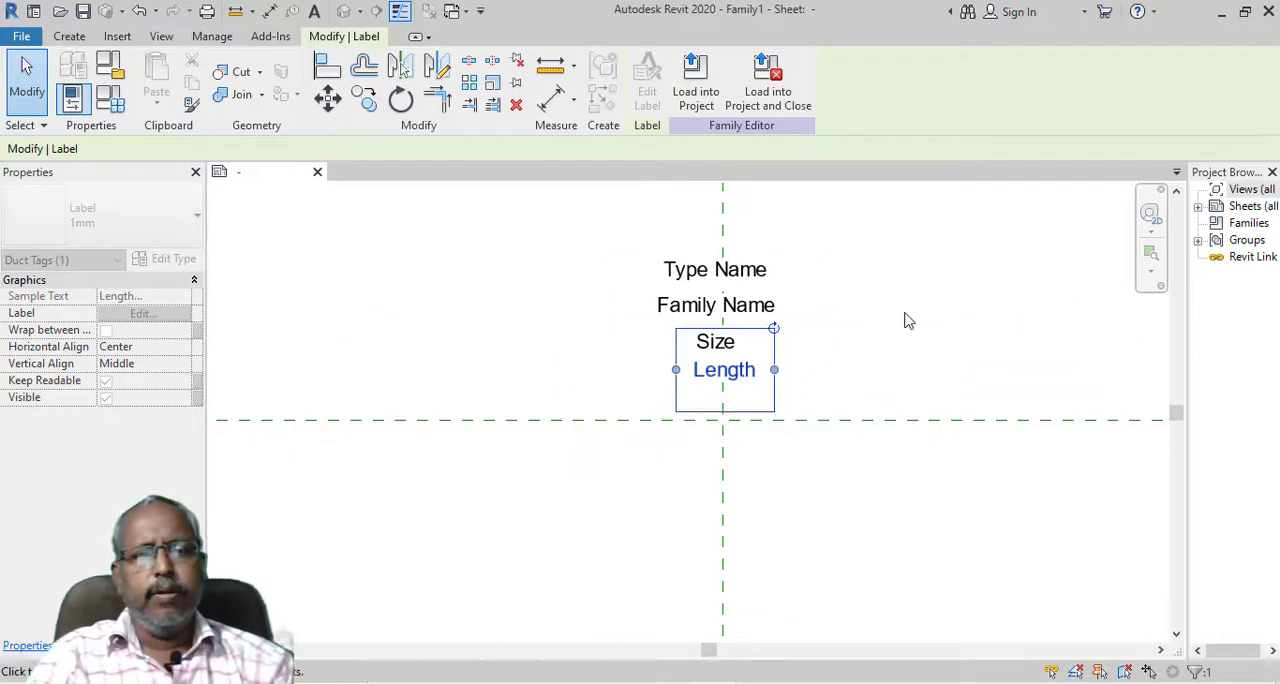
Deselect the Length label and save the family to the D: drive under the name duct tag
click(908, 320)
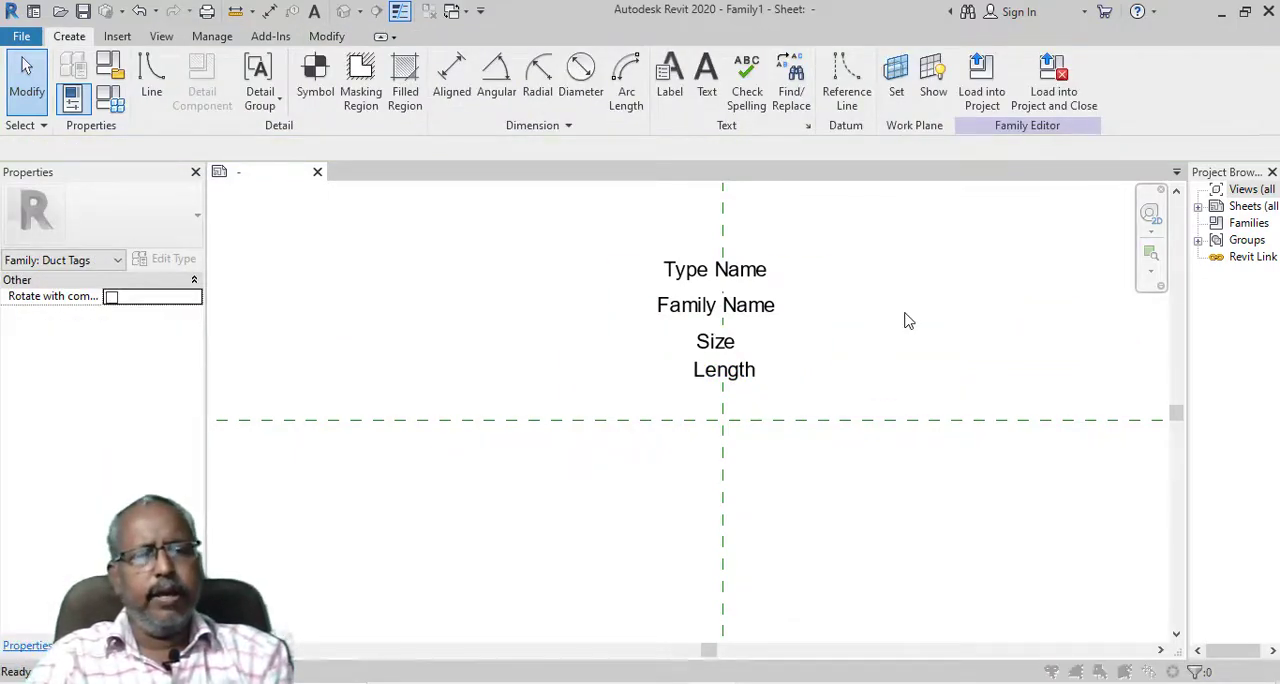
key(ctrl+s)
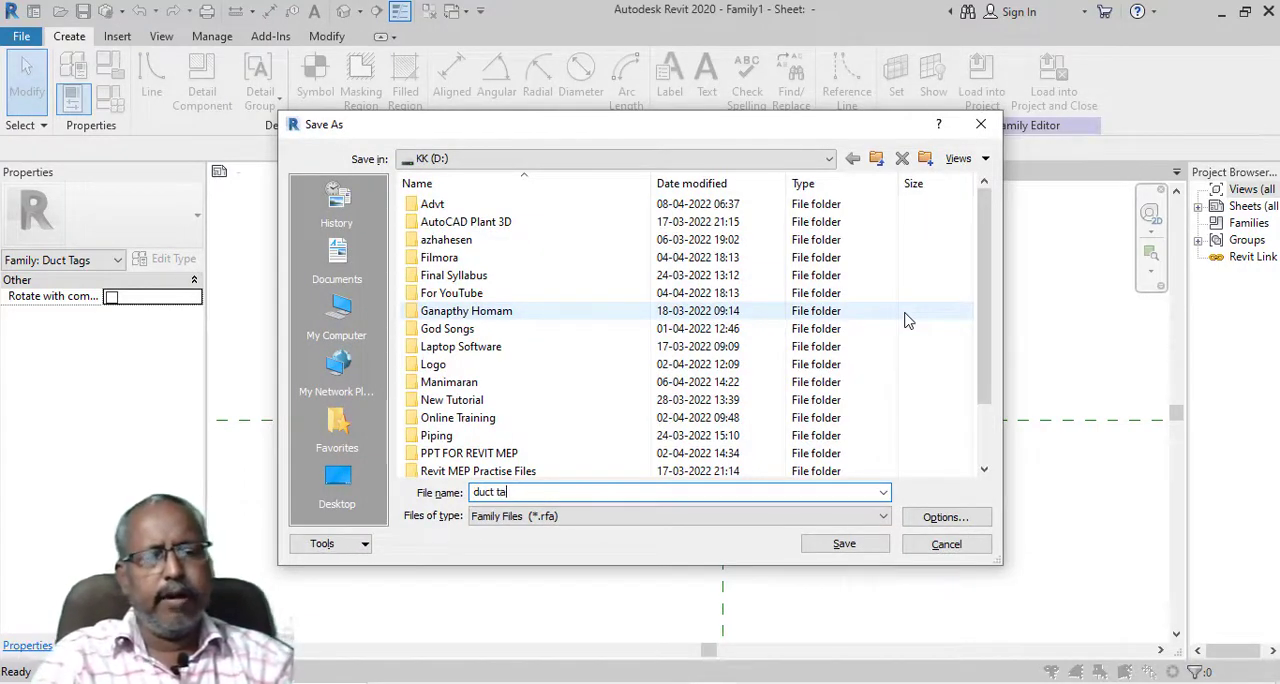
text(duct tag)
click(842, 546)
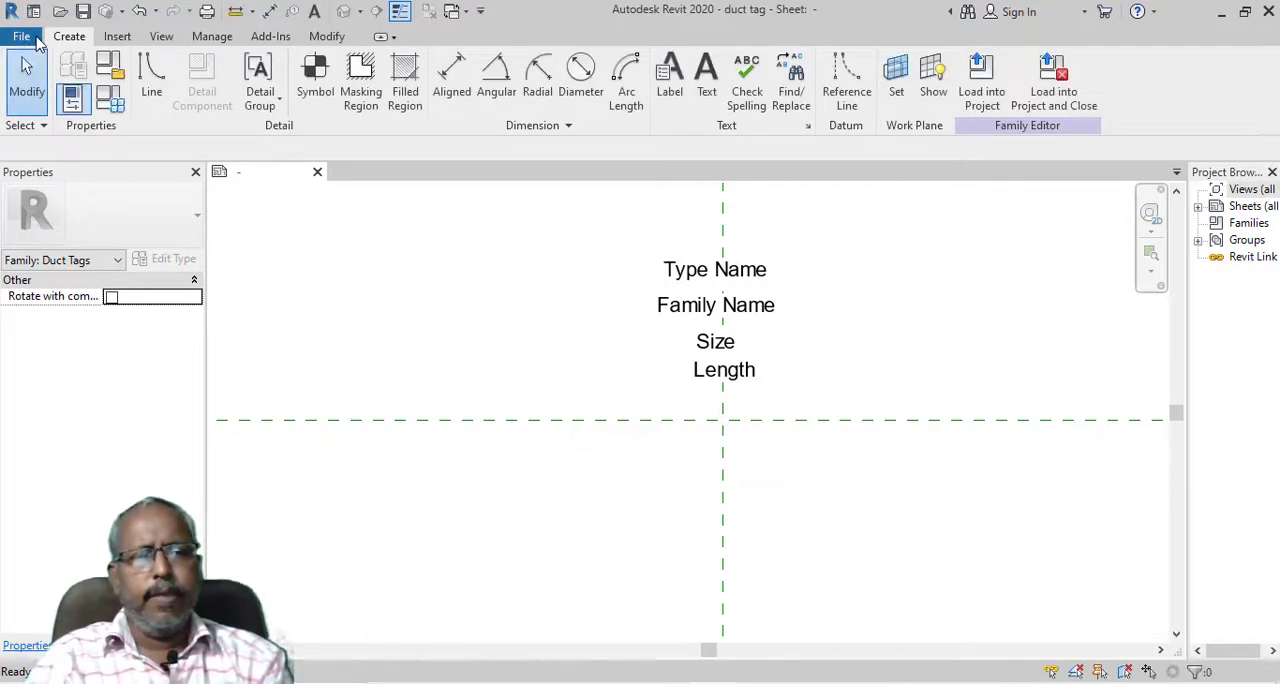
Open the recent project MEP Class.rvt and load the duct tag family into it
click(20, 38)
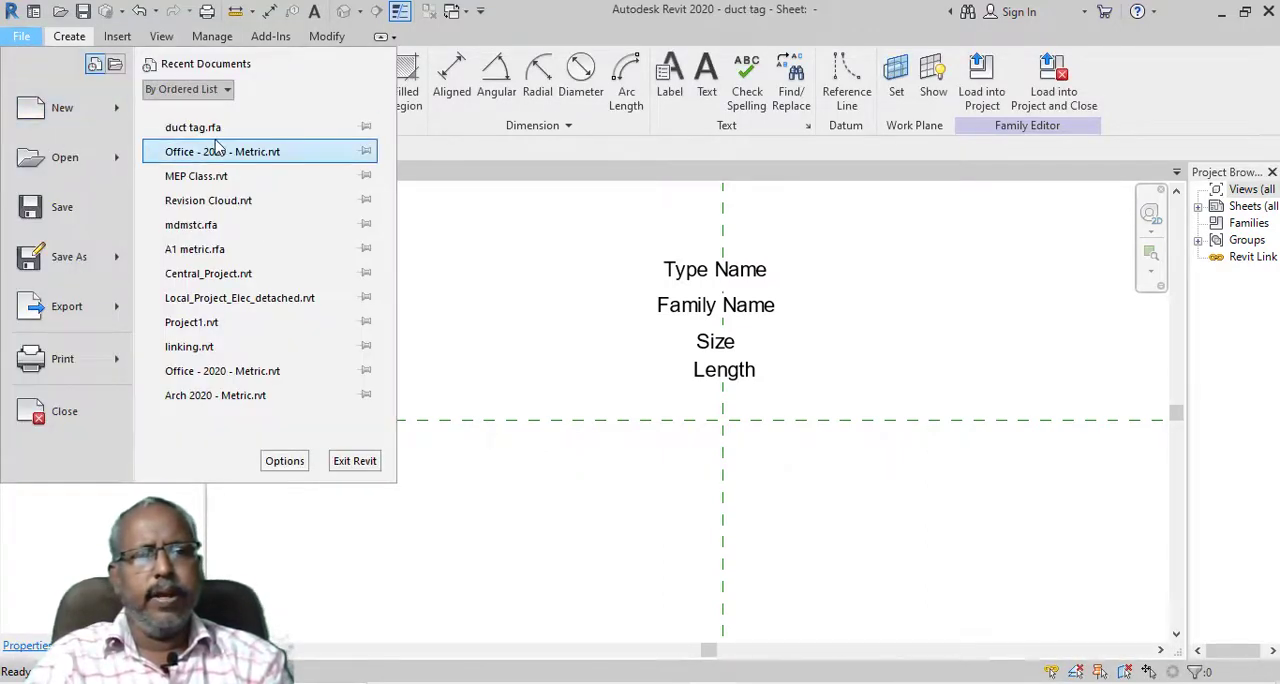
click(241, 187)
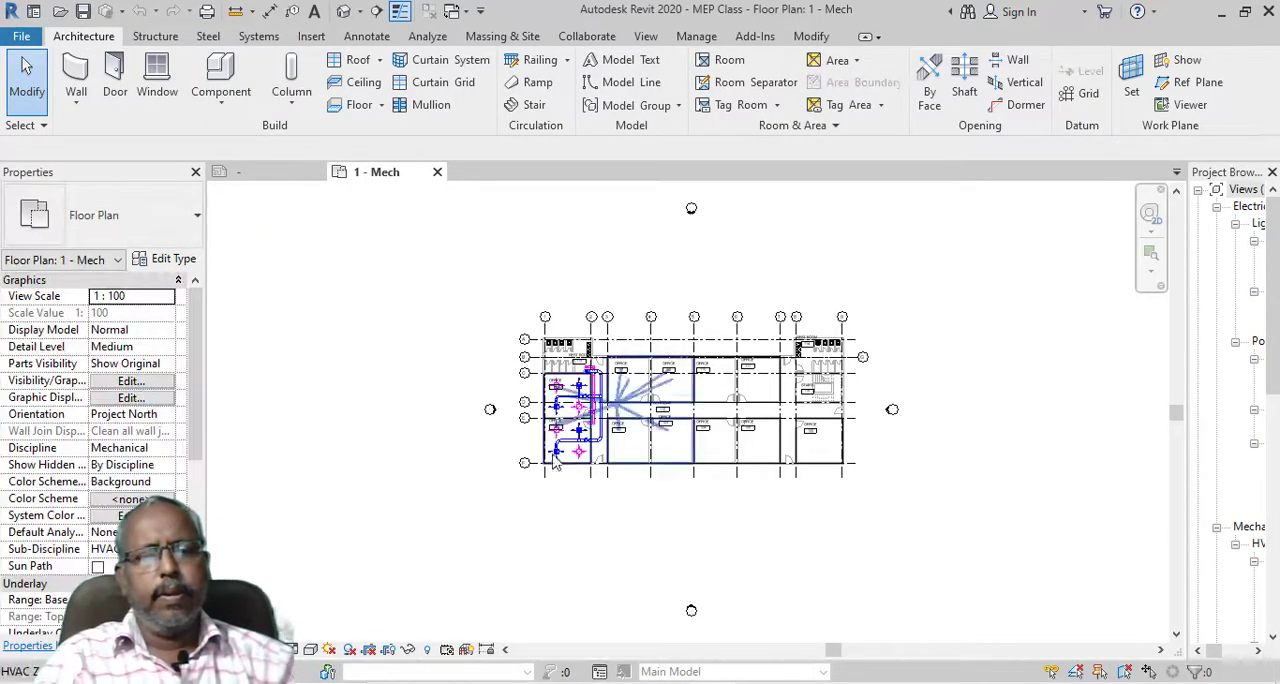
scroll(587, 472, up, 8)
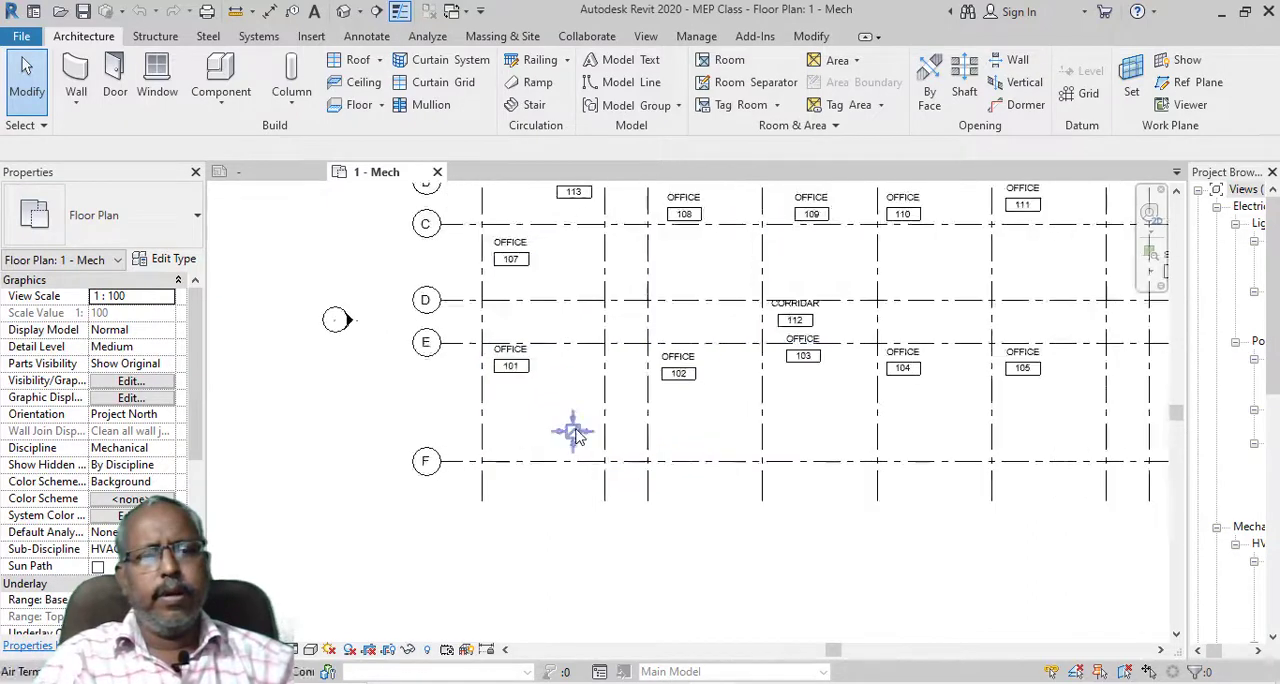
scroll(514, 392, up, 4)
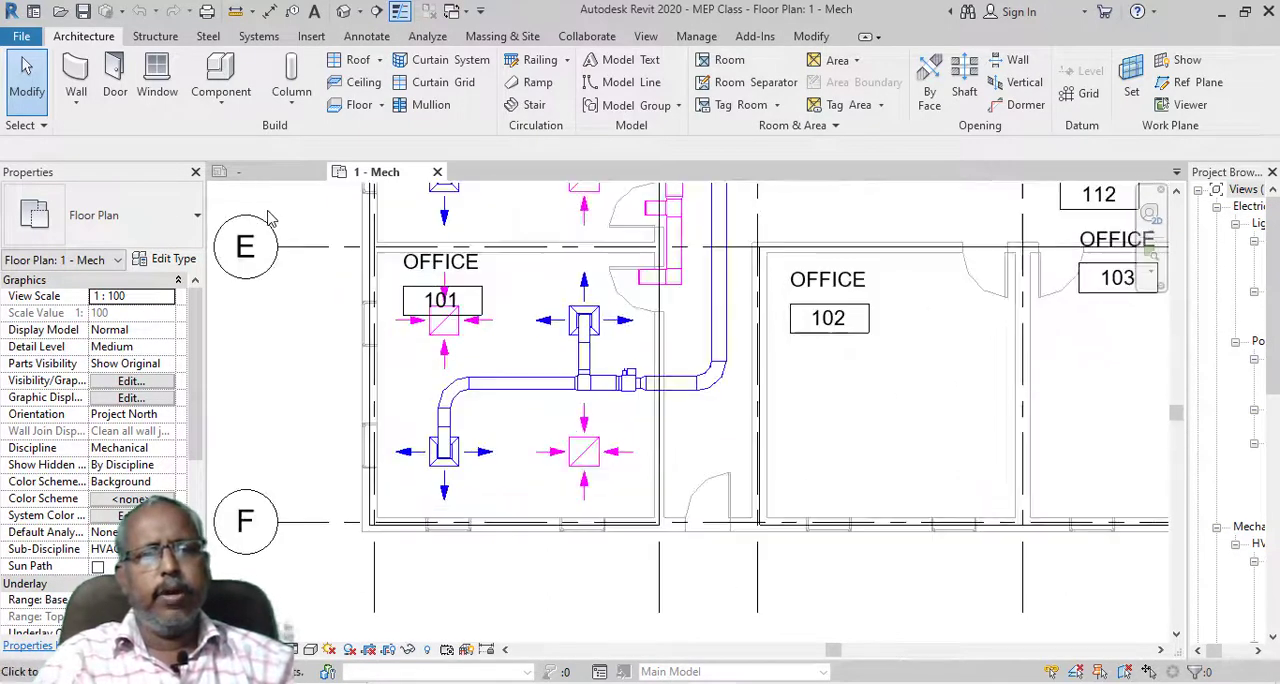
click(258, 176)
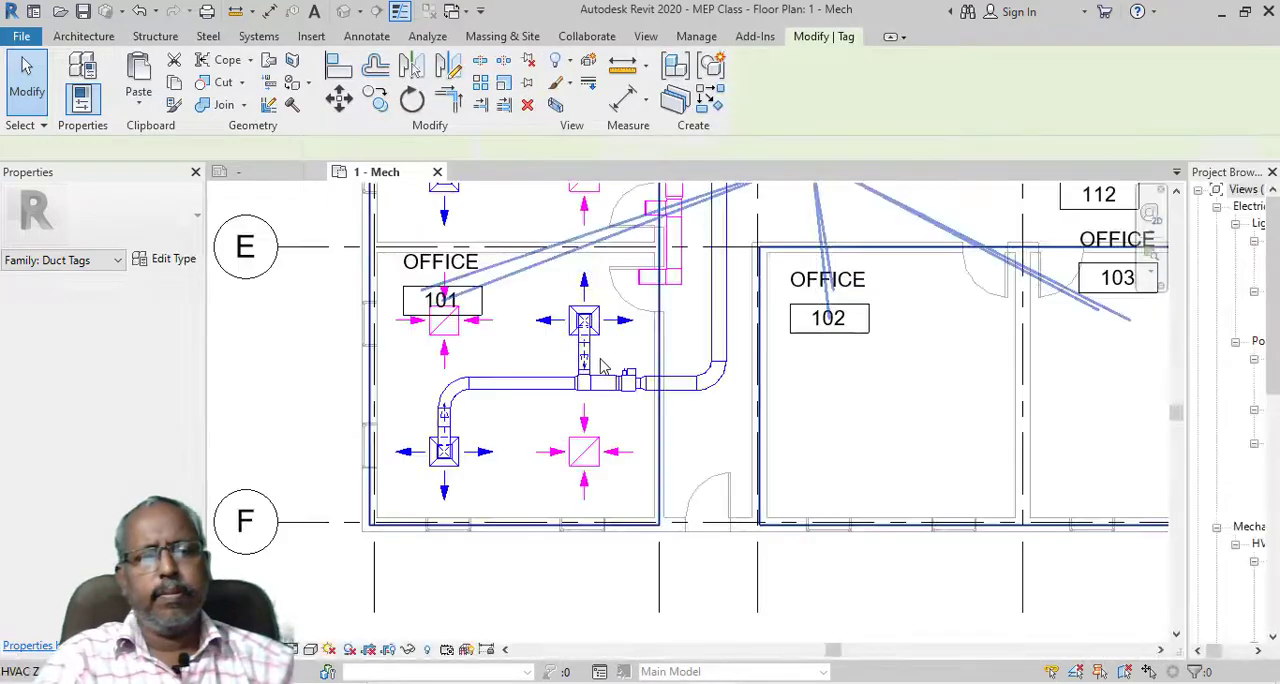
Tag the long horizontal supply duct in Office 101 and the short duct beyond the damper, and return to the duct tag family
scroll(518, 390, up, 2)
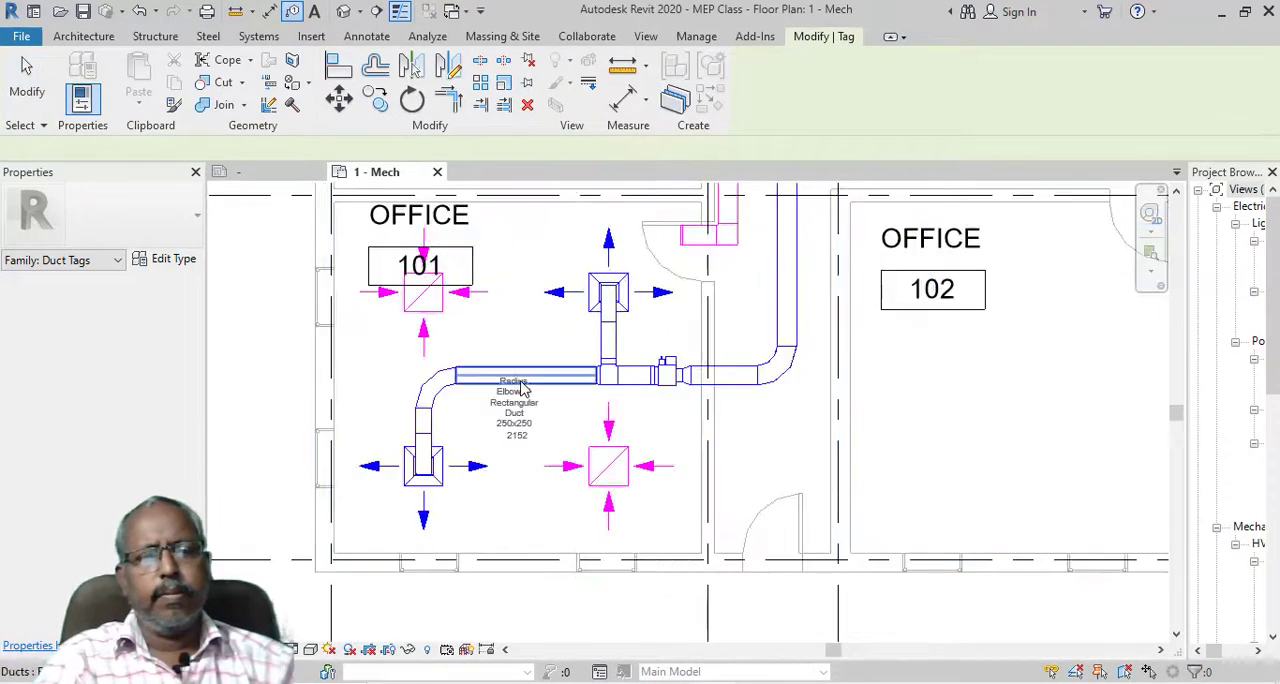
scroll(520, 388, up, 3)
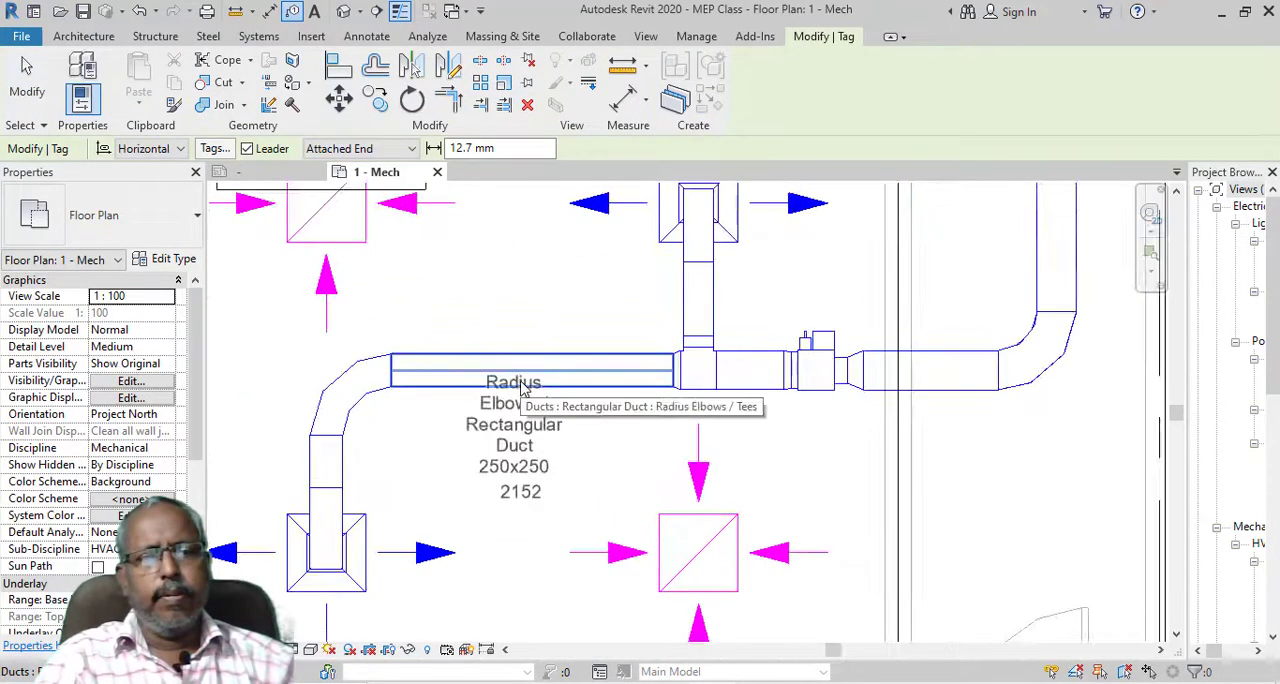
click(520, 388)
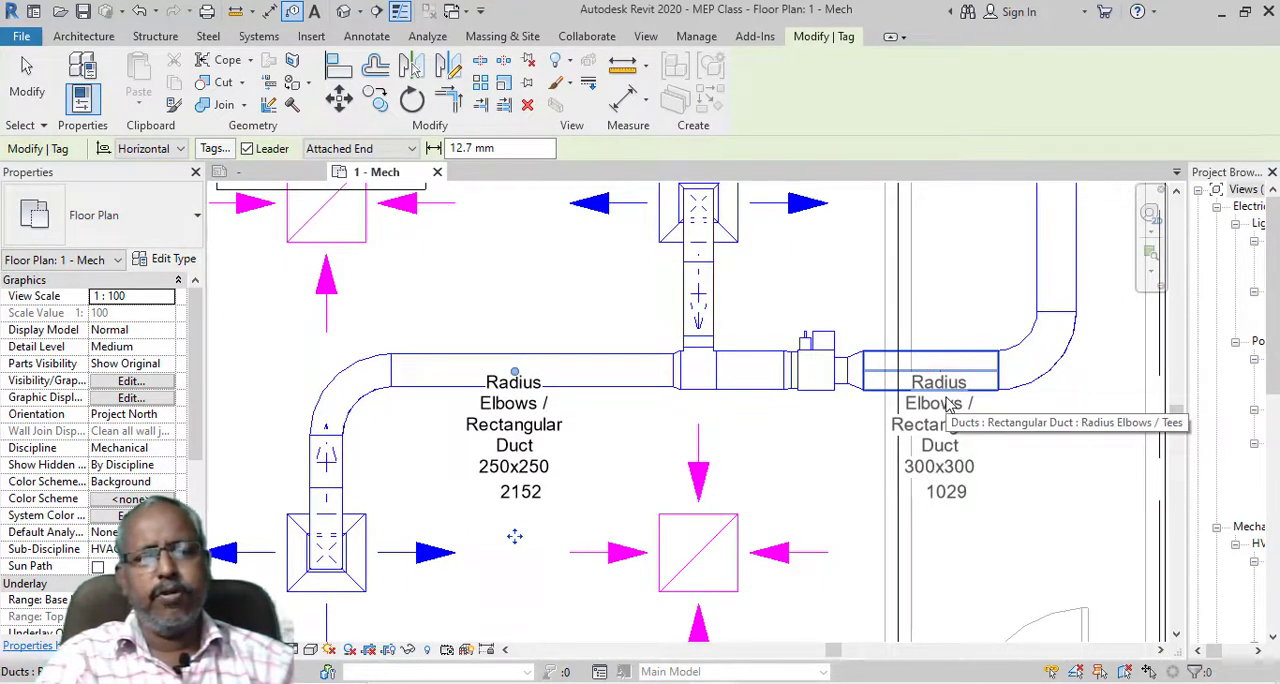
click(948, 403)
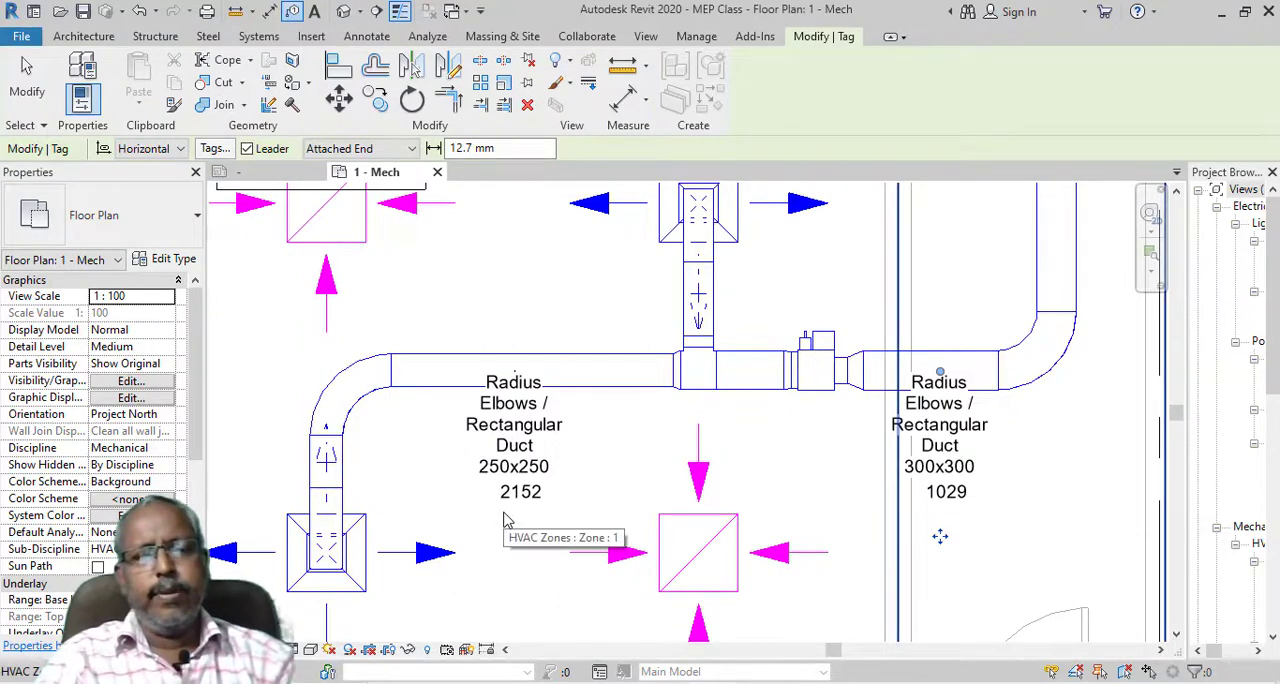
click(238, 174)
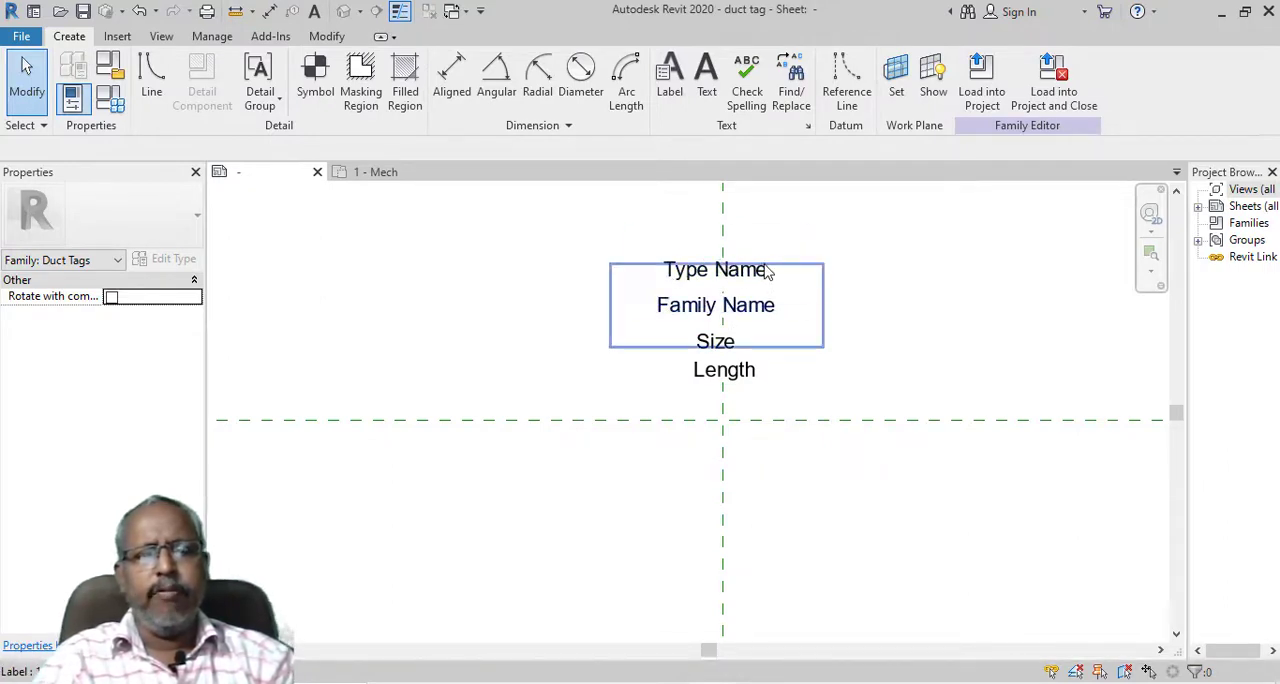
click(766, 271)
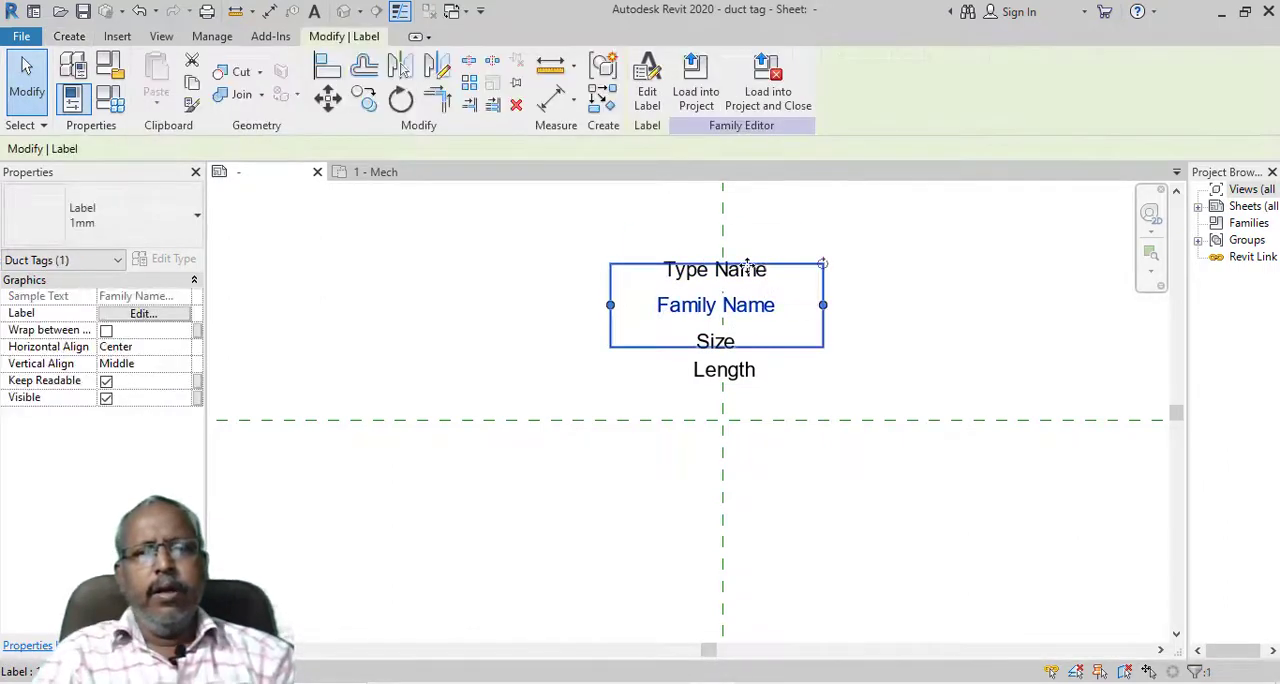
click(650, 95)
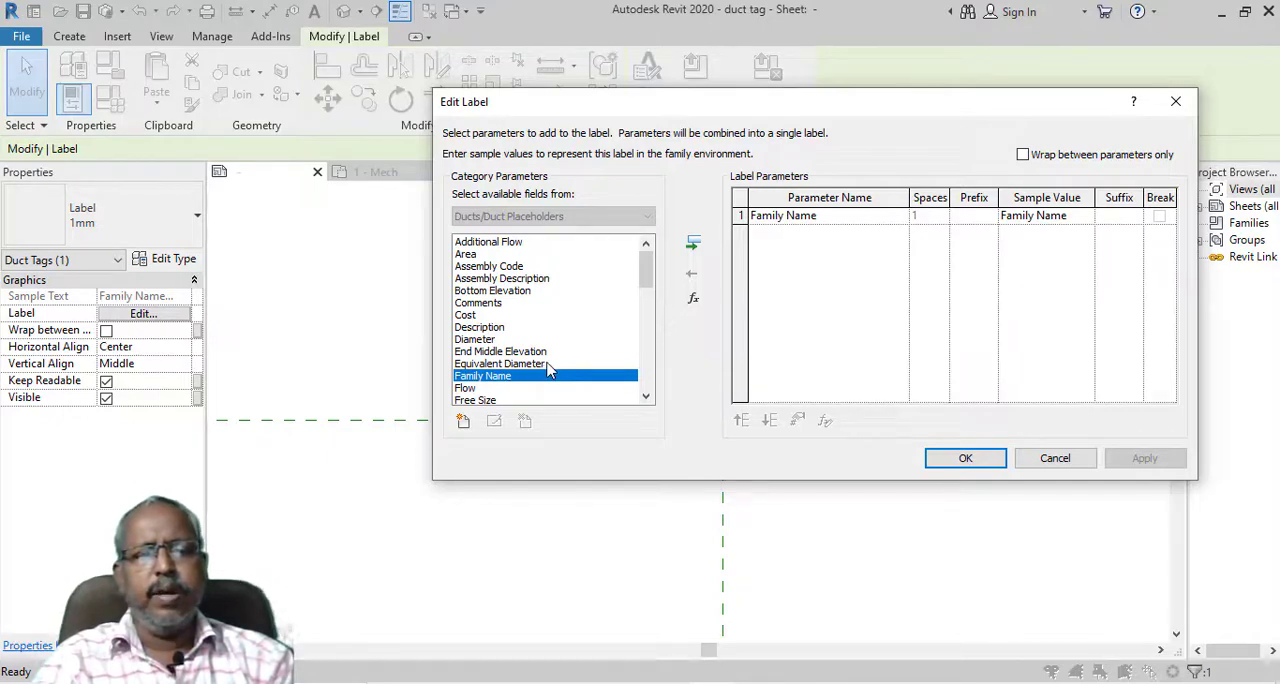
key(Return)
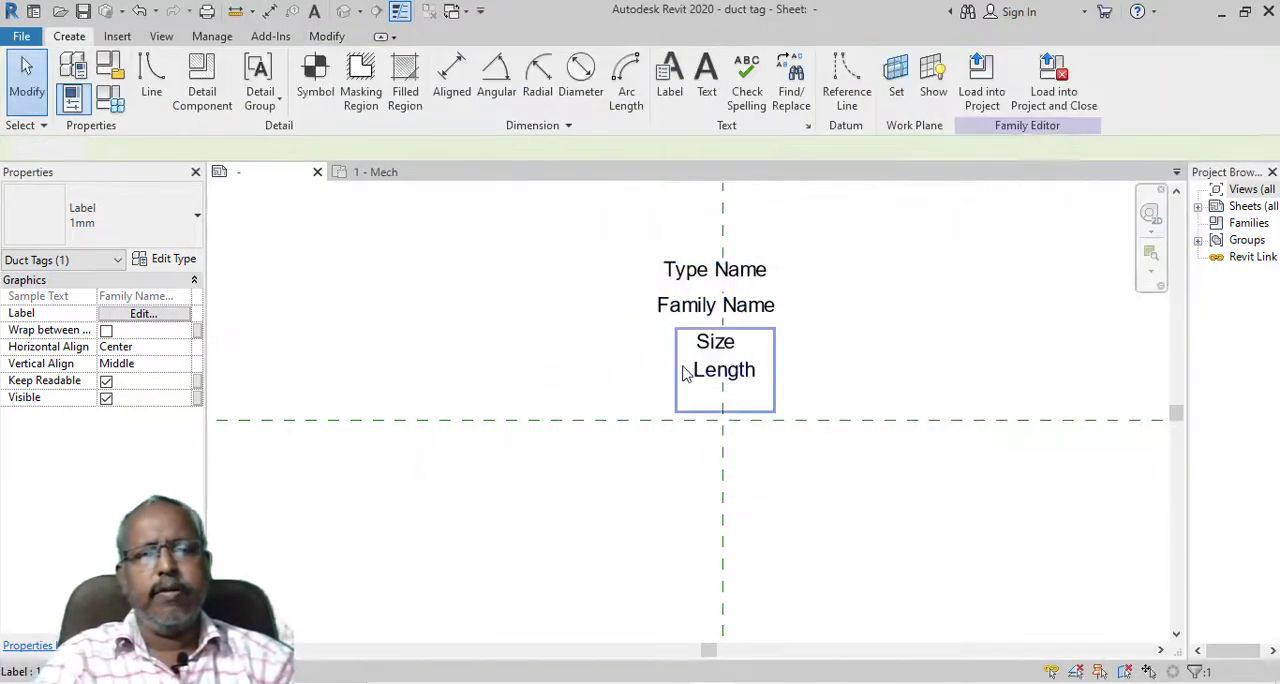
Add the Start Middle Elevation parameter to the Length label and widen the label's box so both parameters fit on one line
click(686, 372)
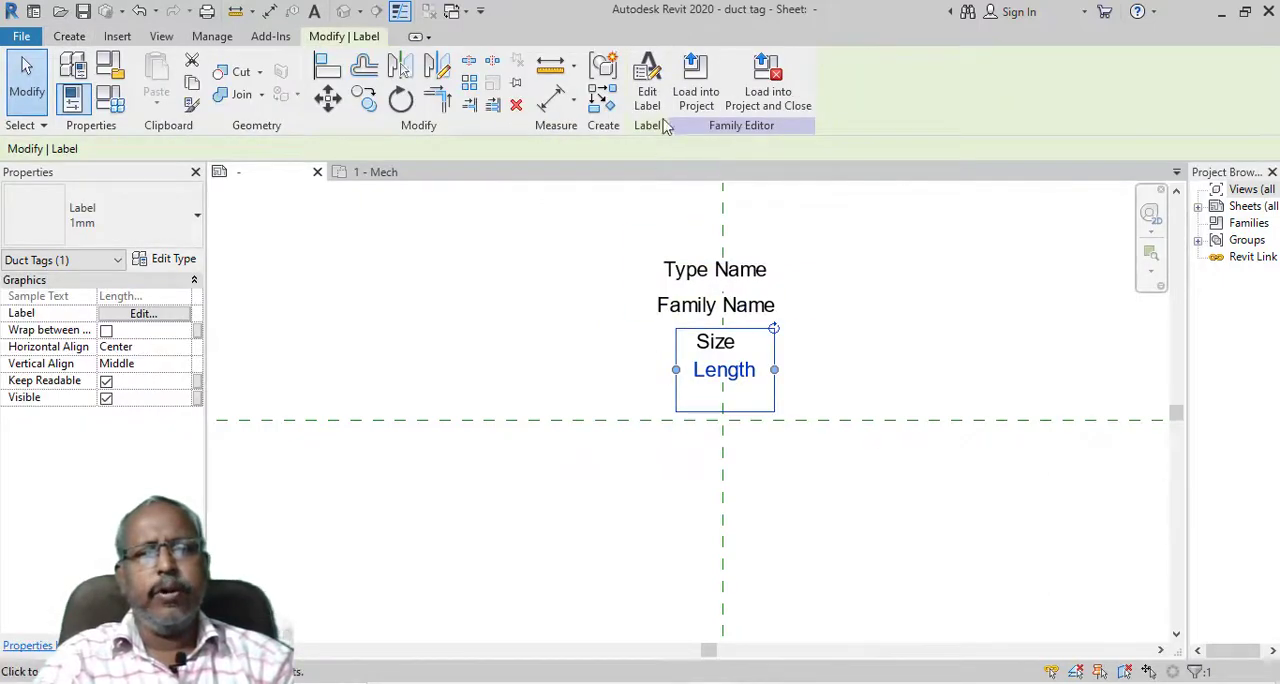
click(648, 84)
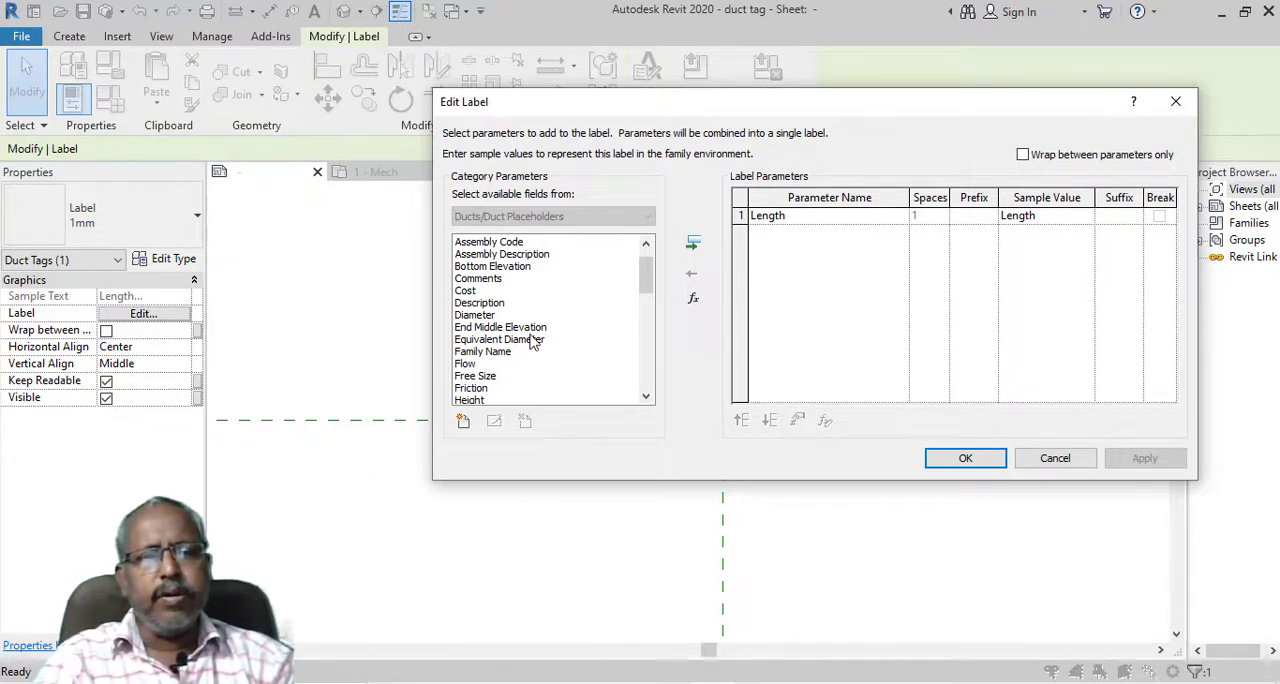
scroll(538, 342, up, 1)
scroll(538, 340, down, 3)
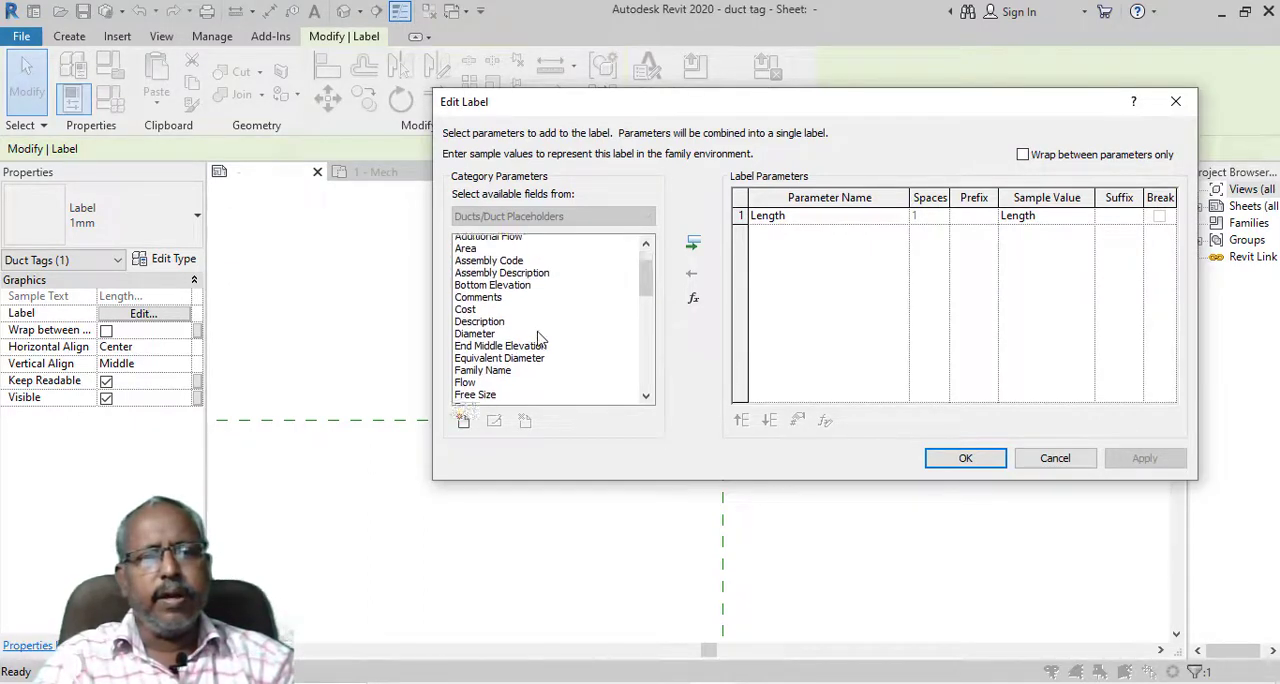
scroll(538, 340, down, 1)
scroll(538, 341, down, 1)
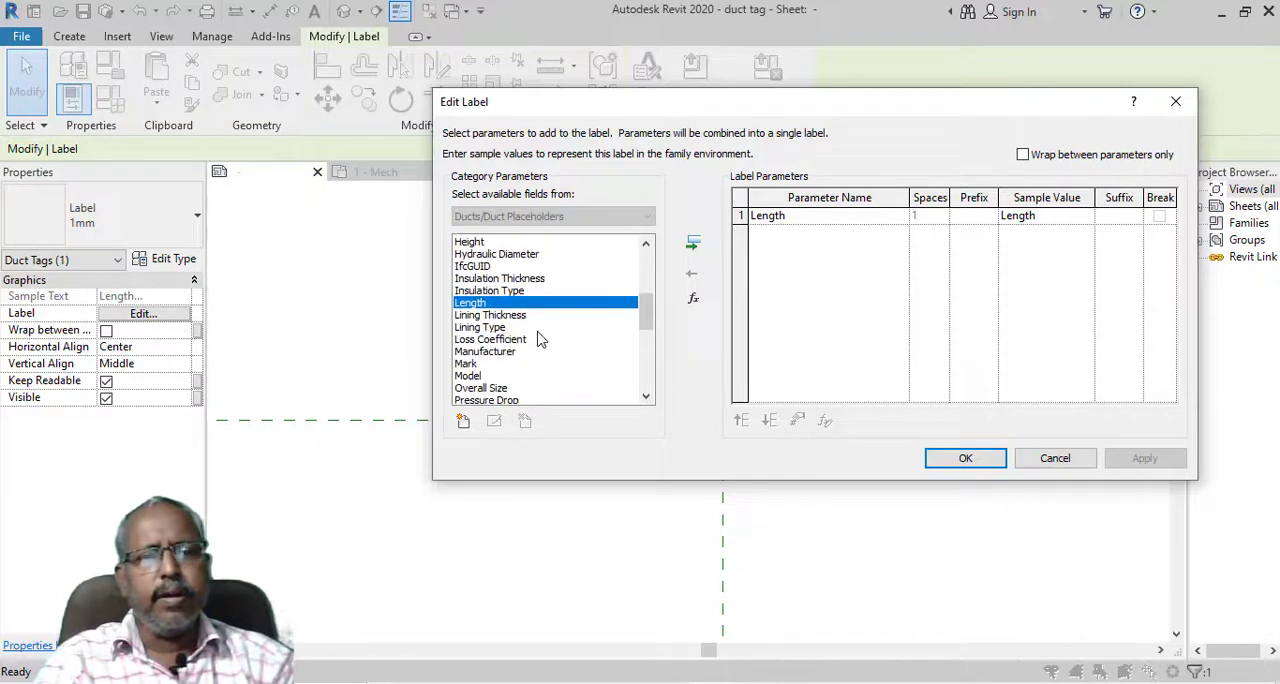
scroll(538, 340, down, 3)
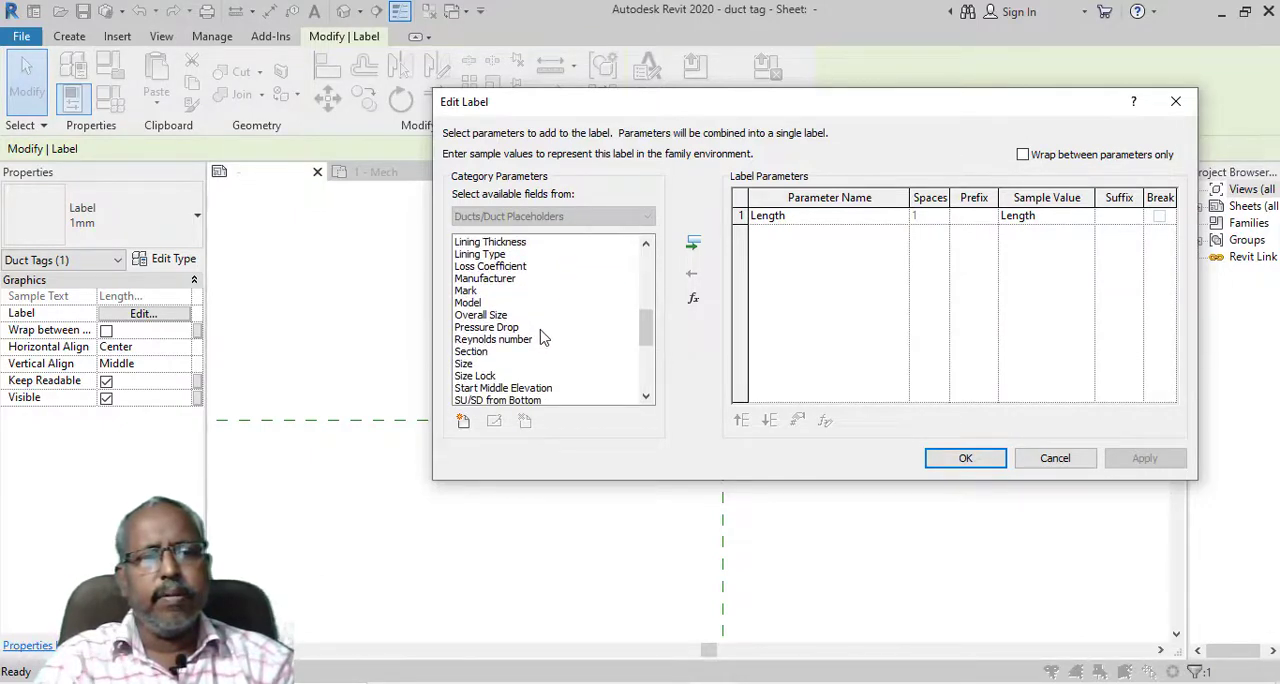
scroll(541, 339, down, 2)
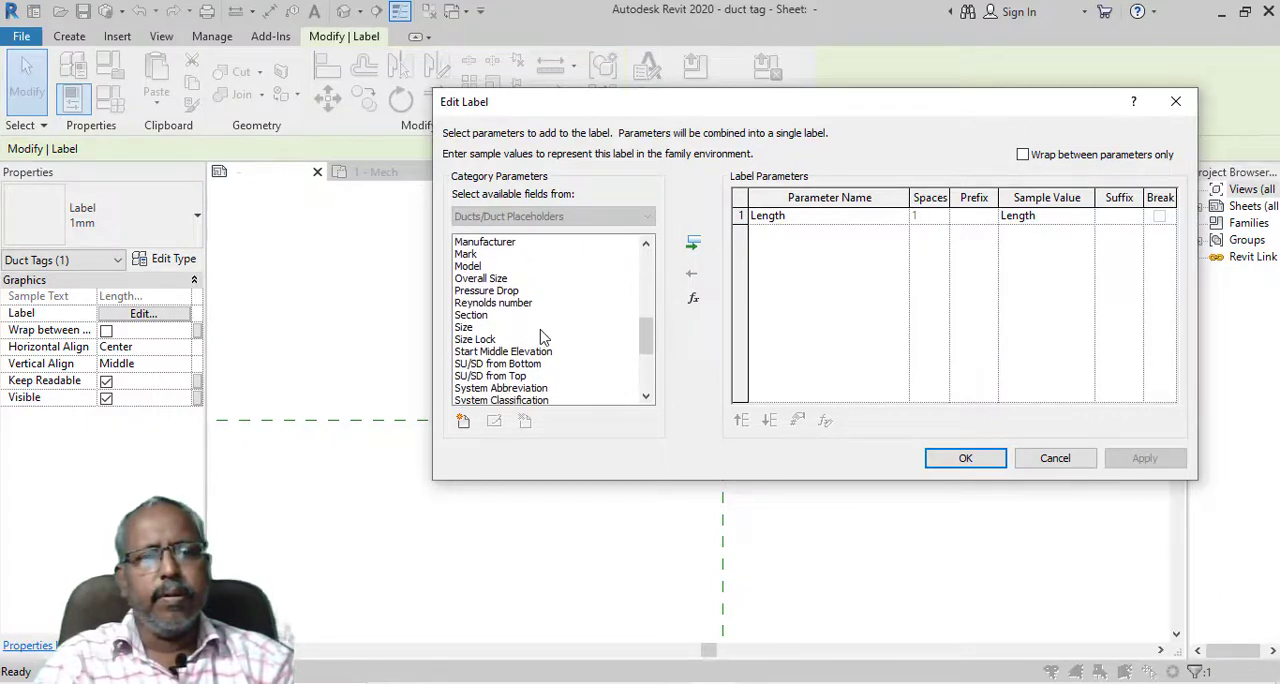
double_click(530, 354)
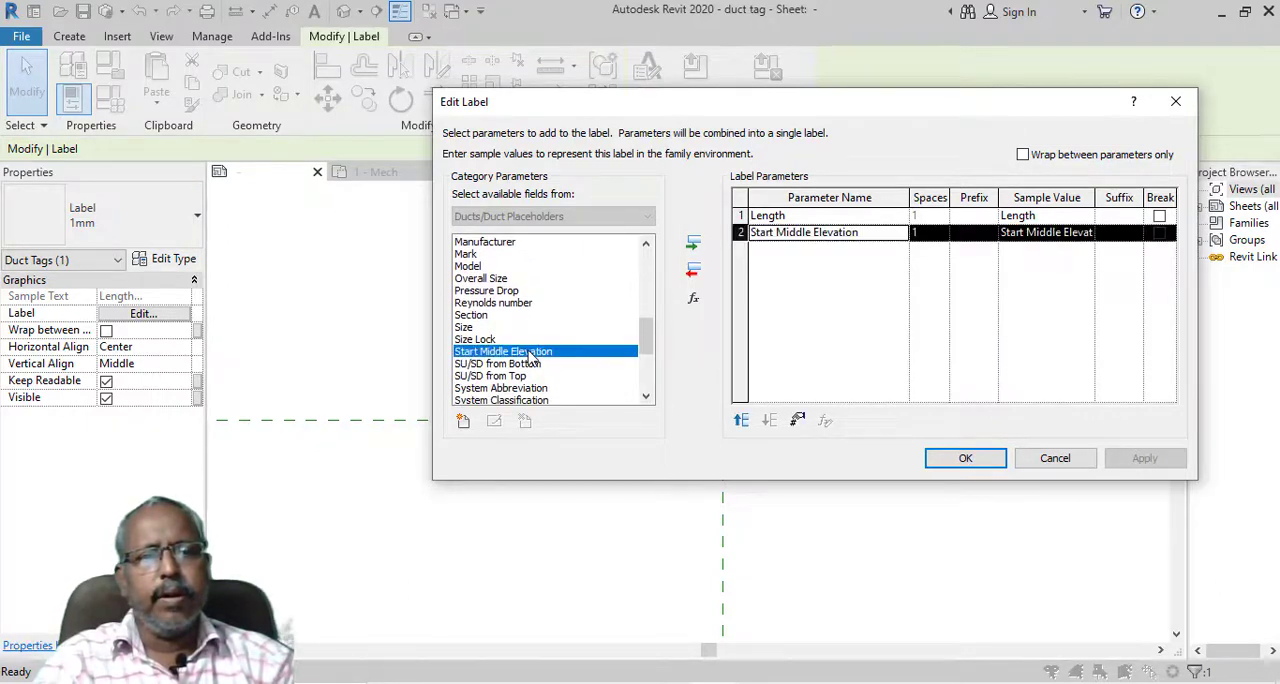
click(951, 458)
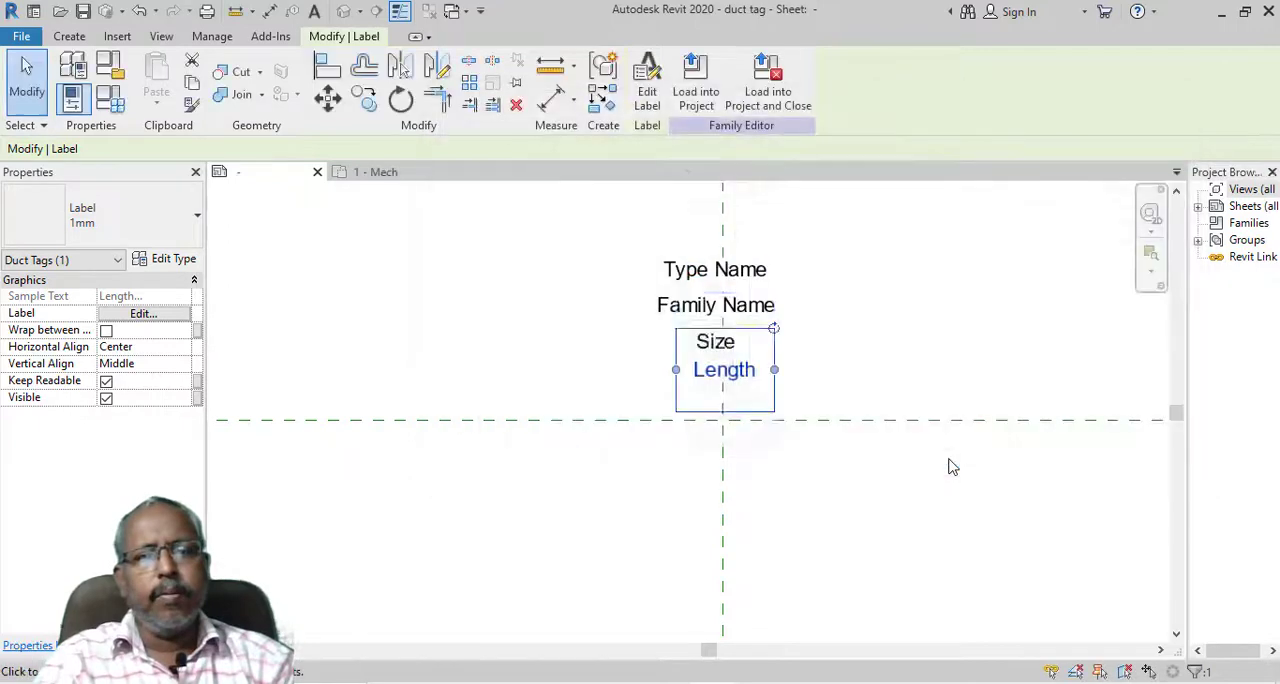
drag(774, 372, 958, 371)
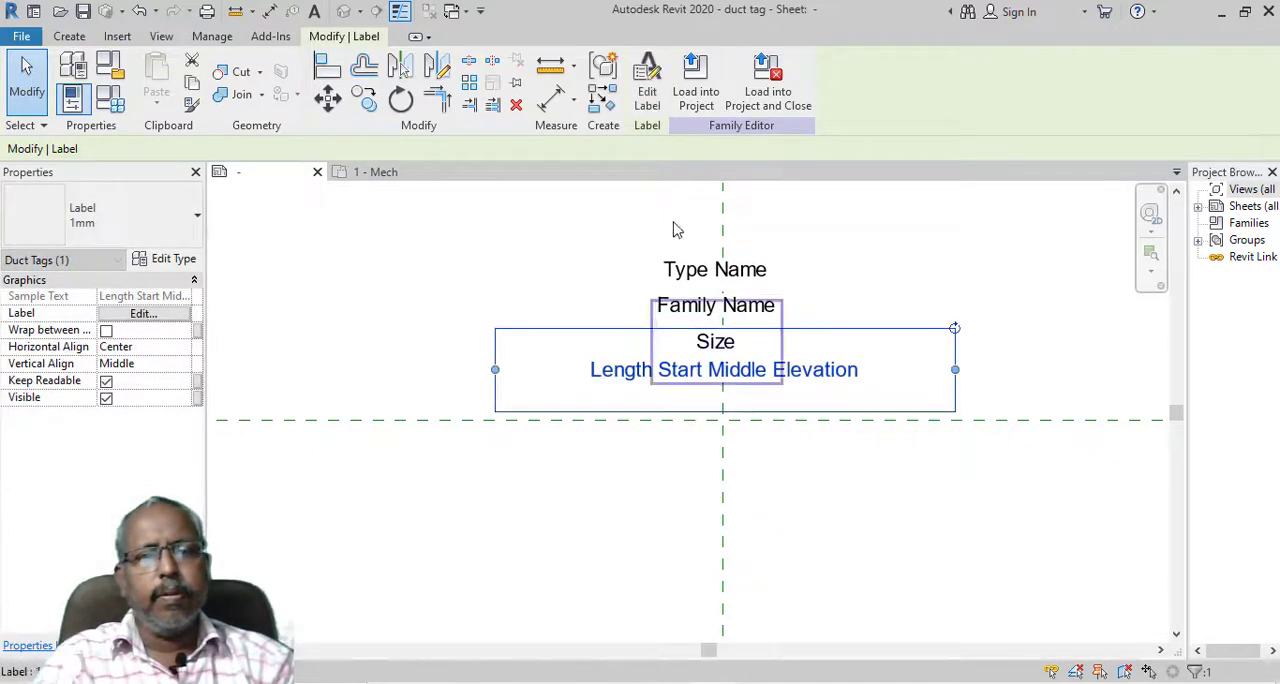
Reload the edited duct tag family into the MEP Class project, overwriting the existing version
click(707, 103)
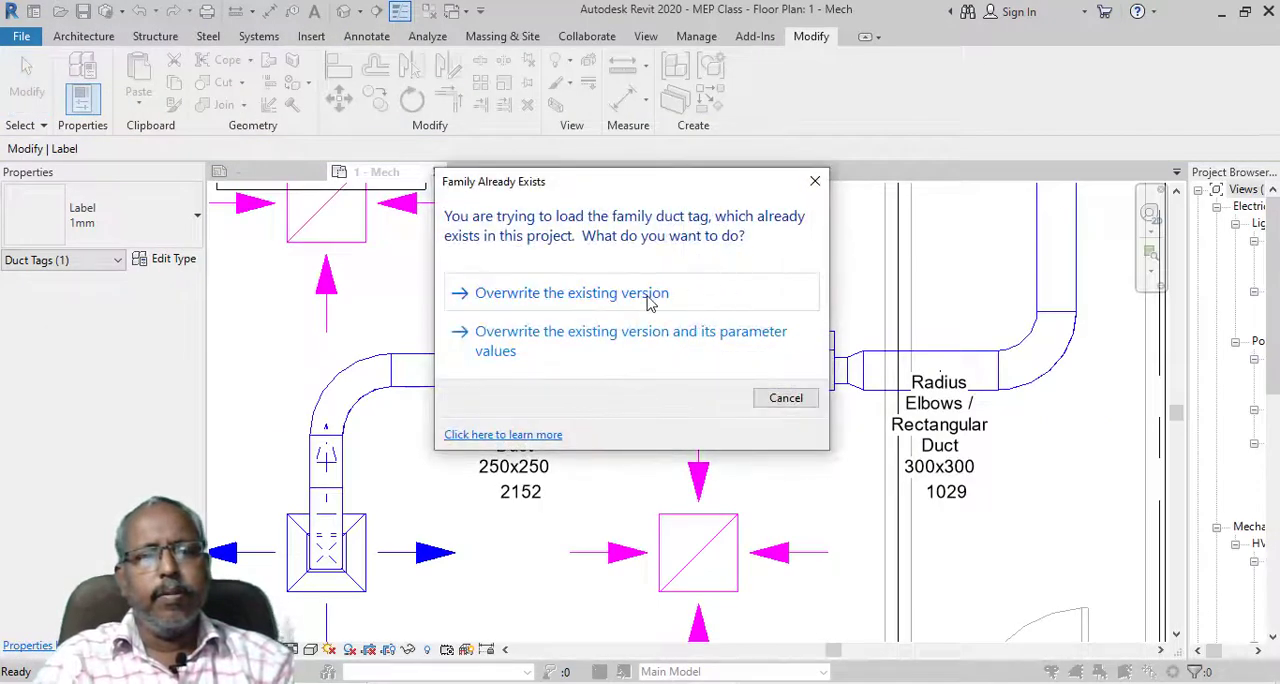
click(648, 294)
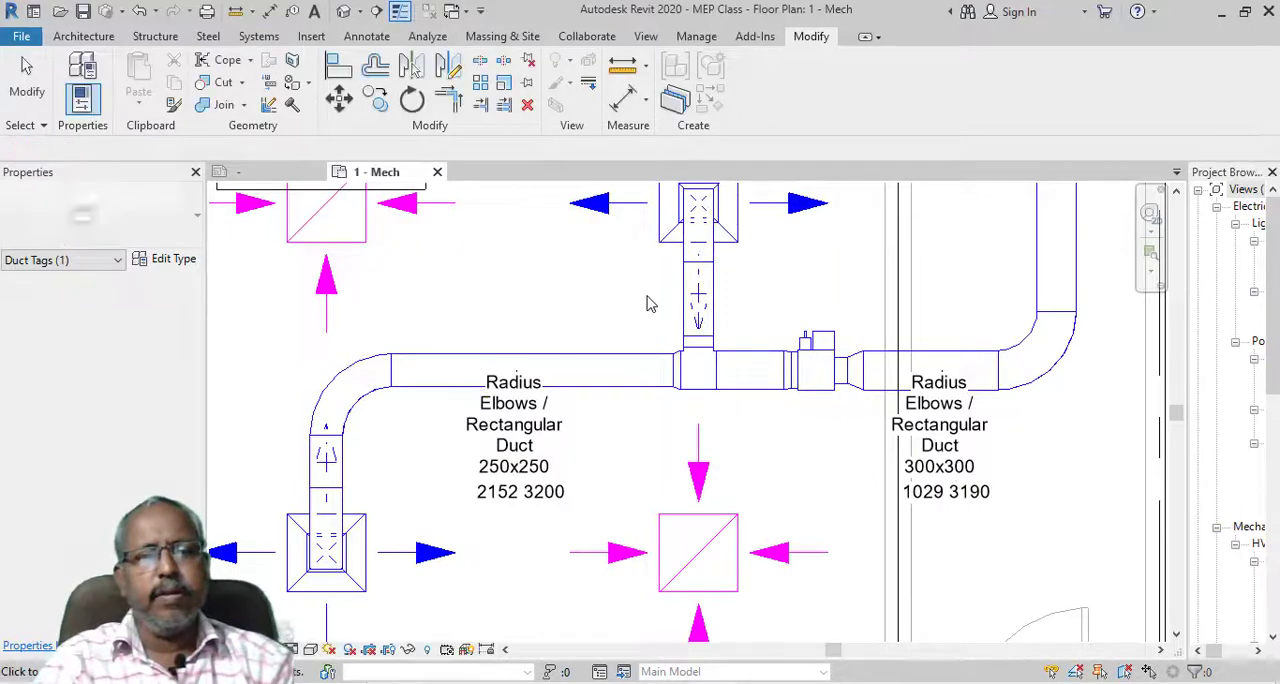